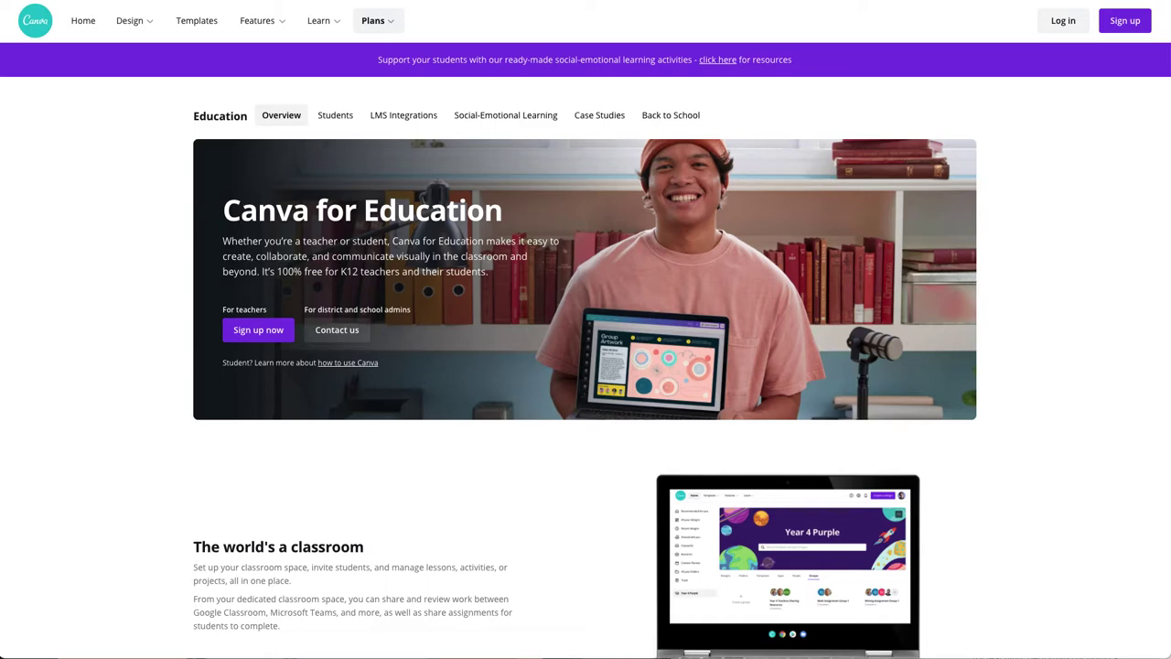
Step: Return to the Canva home dashboard showing recent designs
click(81, 22)
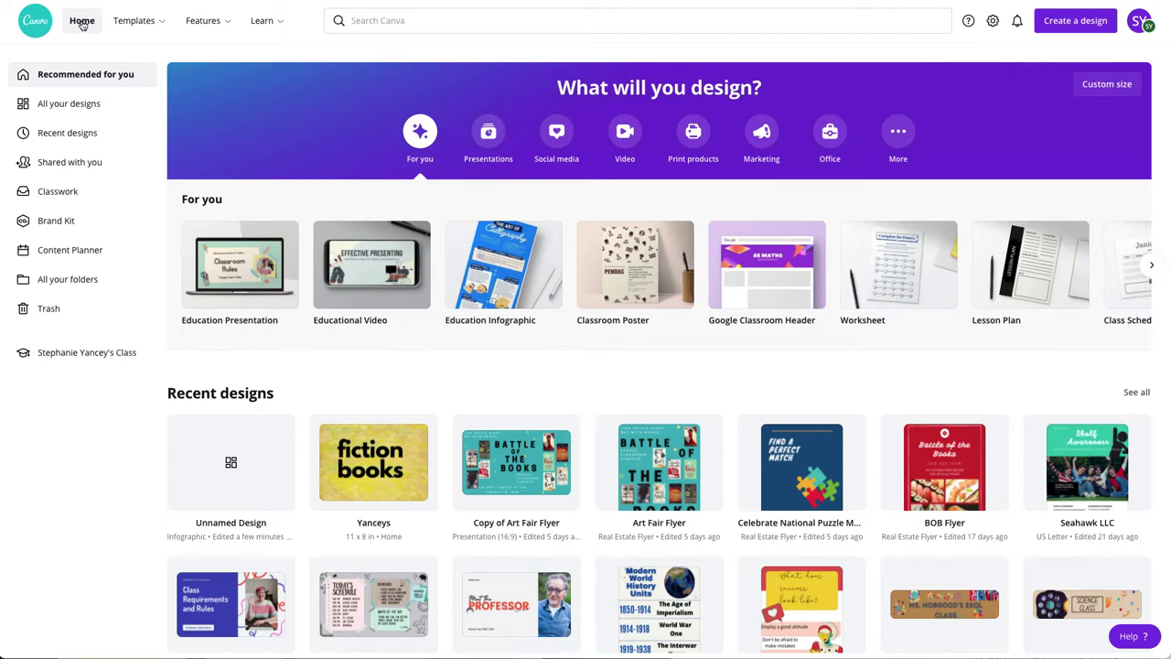
Step: Start a blank Education Infographic and search the templates for 'nature'
mouse_move(493, 322)
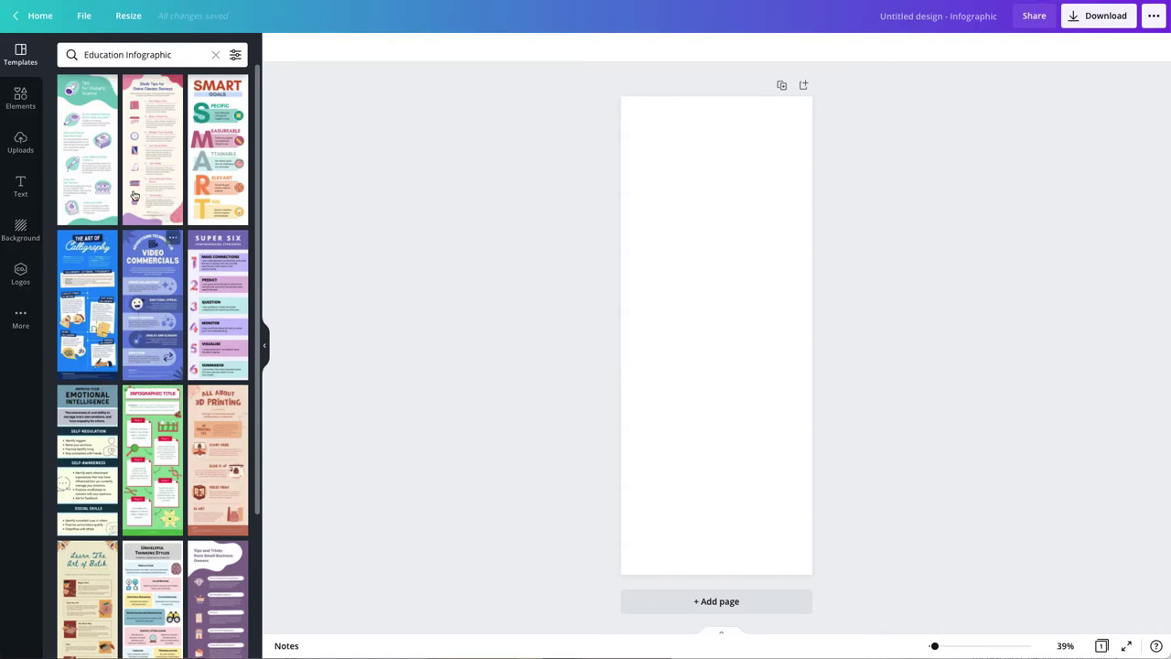
double_click(118, 55)
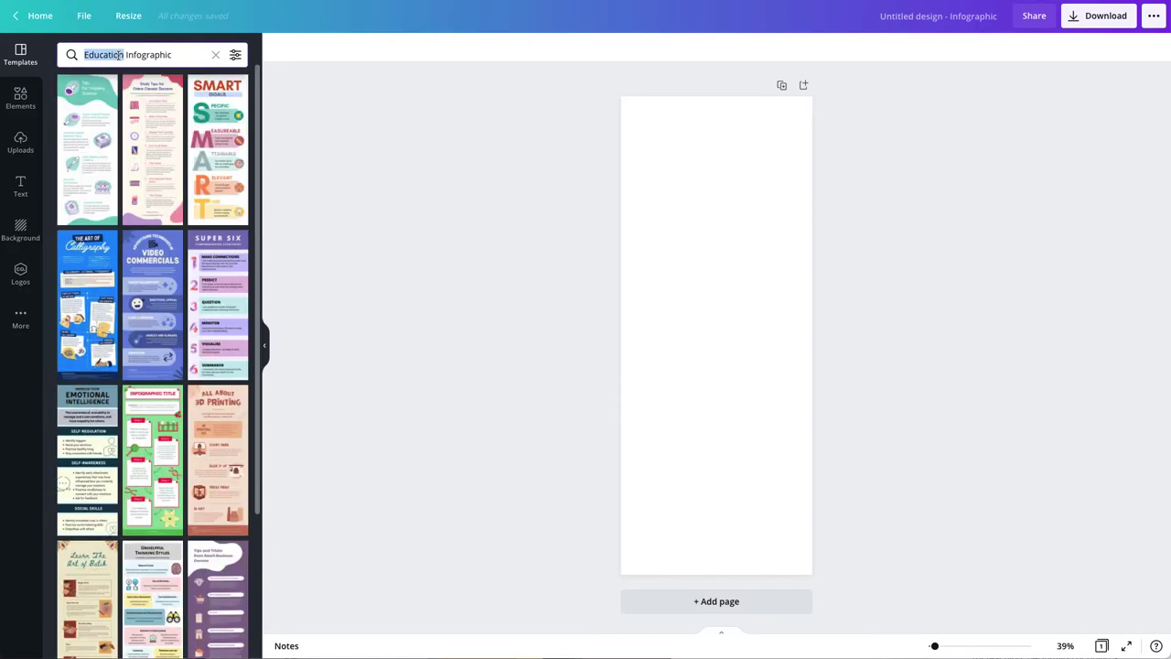
triple_click(124, 56)
text(nature)
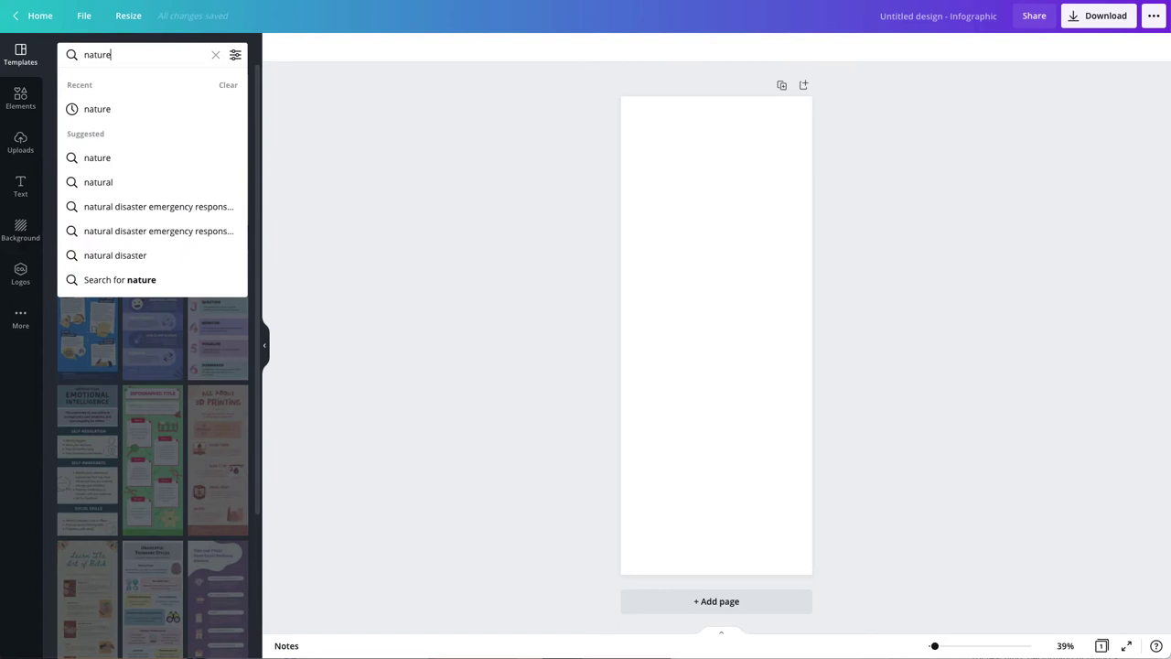
key(Return)
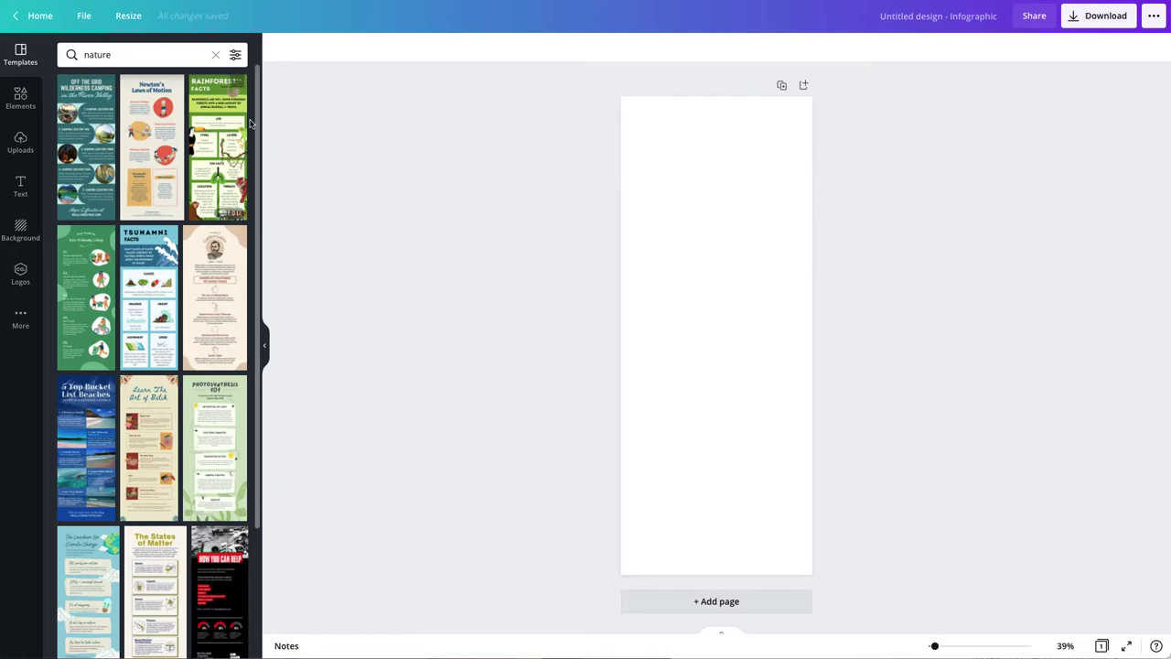
Step: Apply the TSUNAMNI FACTS template from the nature results to the blank page
click(150, 297)
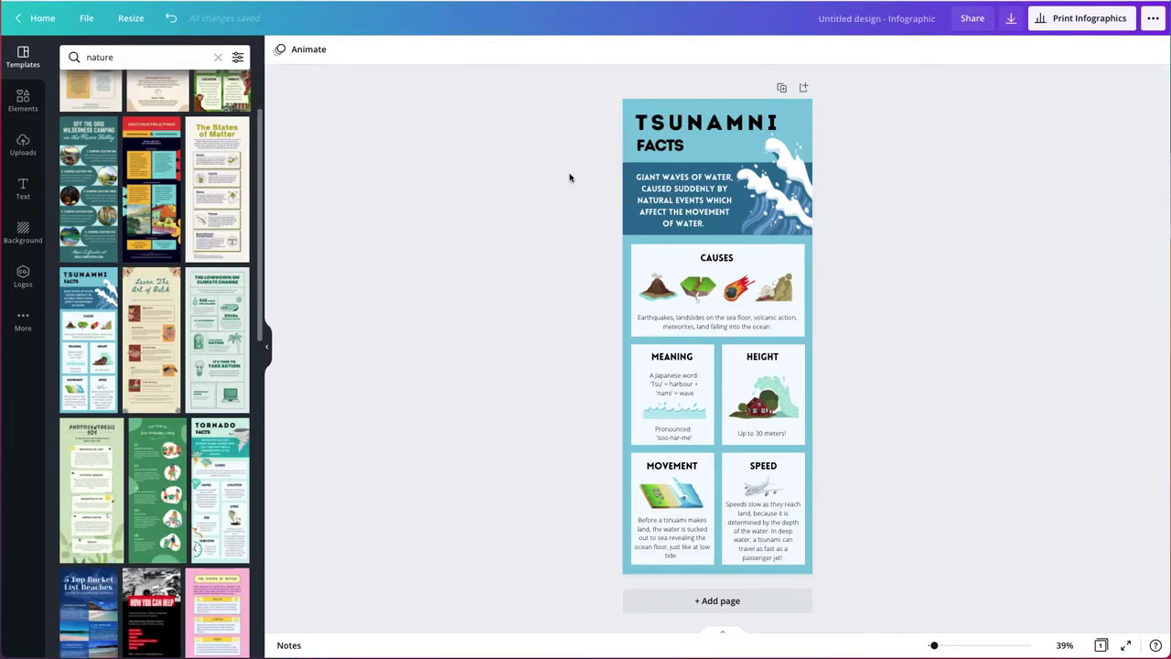
click(690, 130)
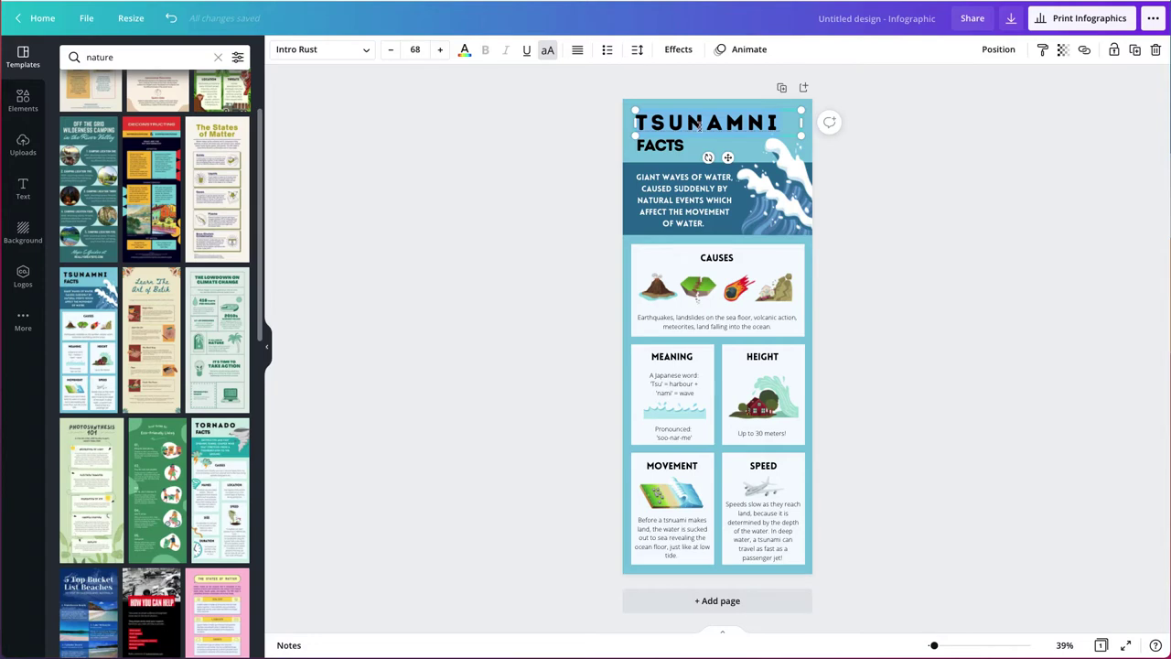
click(637, 52)
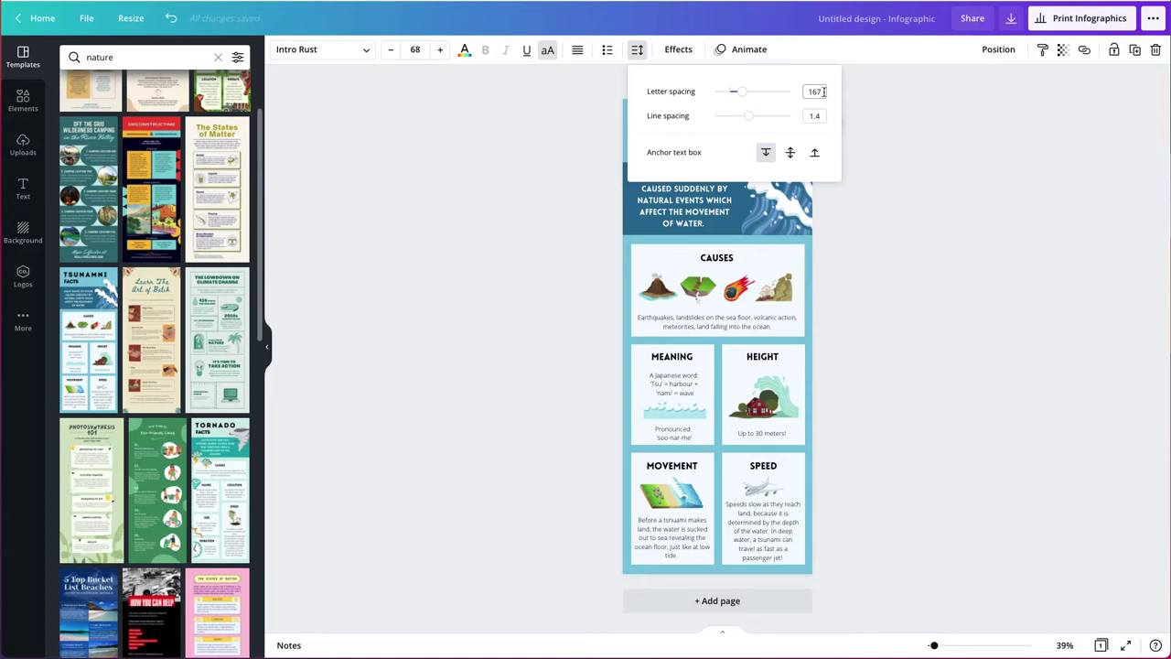
click(892, 102)
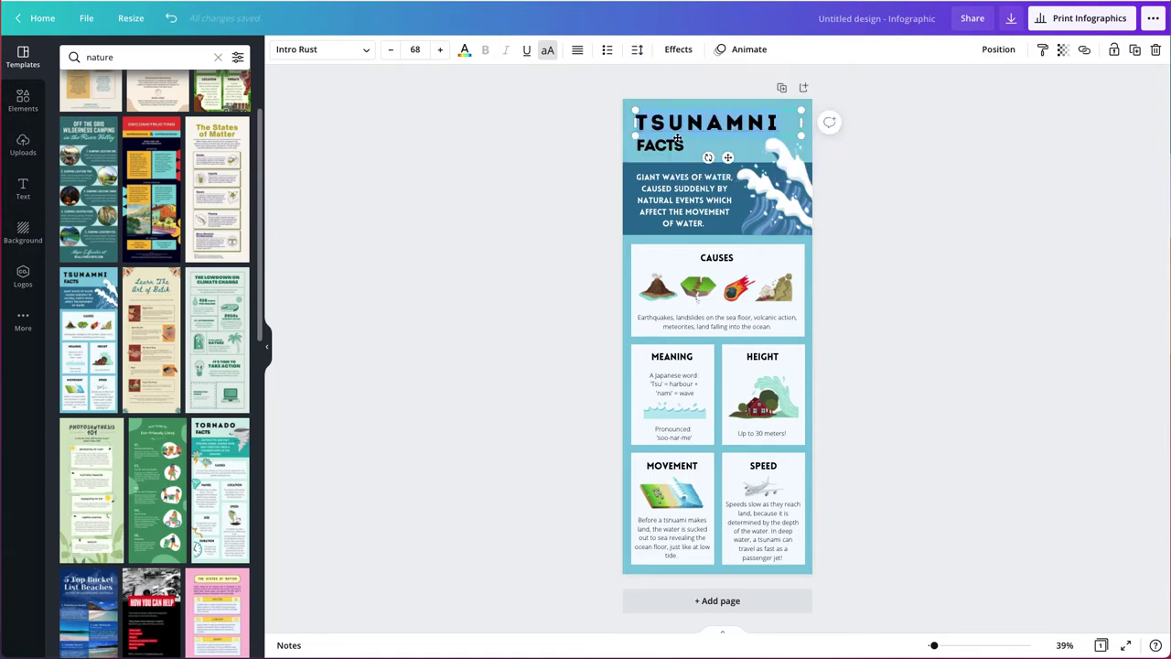
click(677, 139)
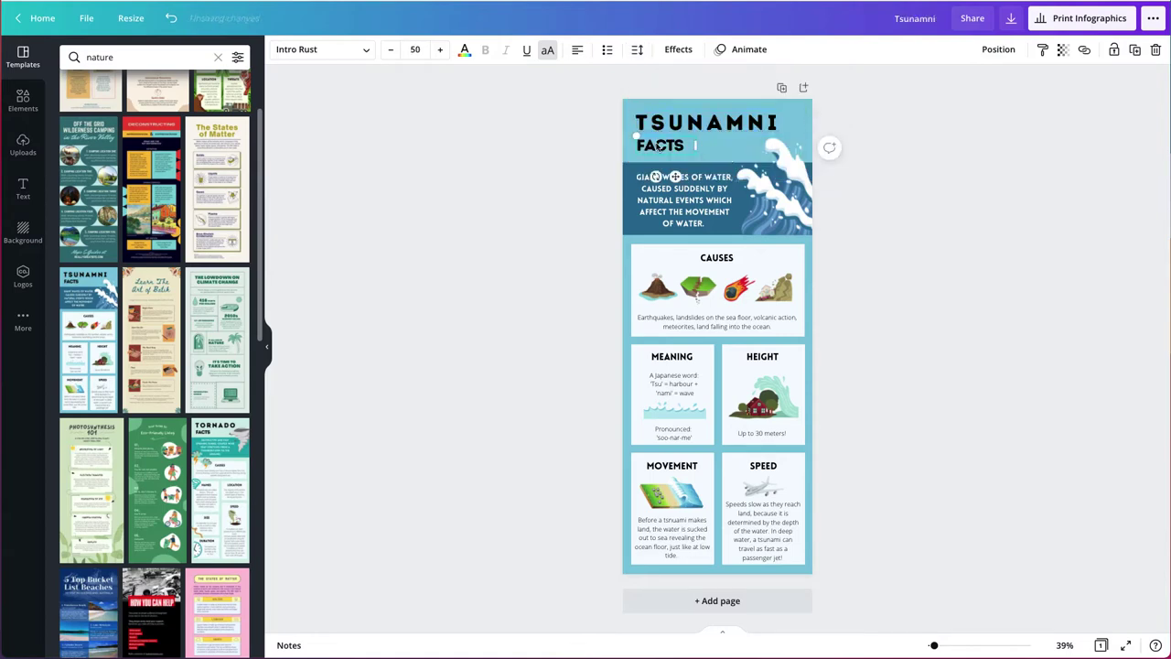
click(637, 53)
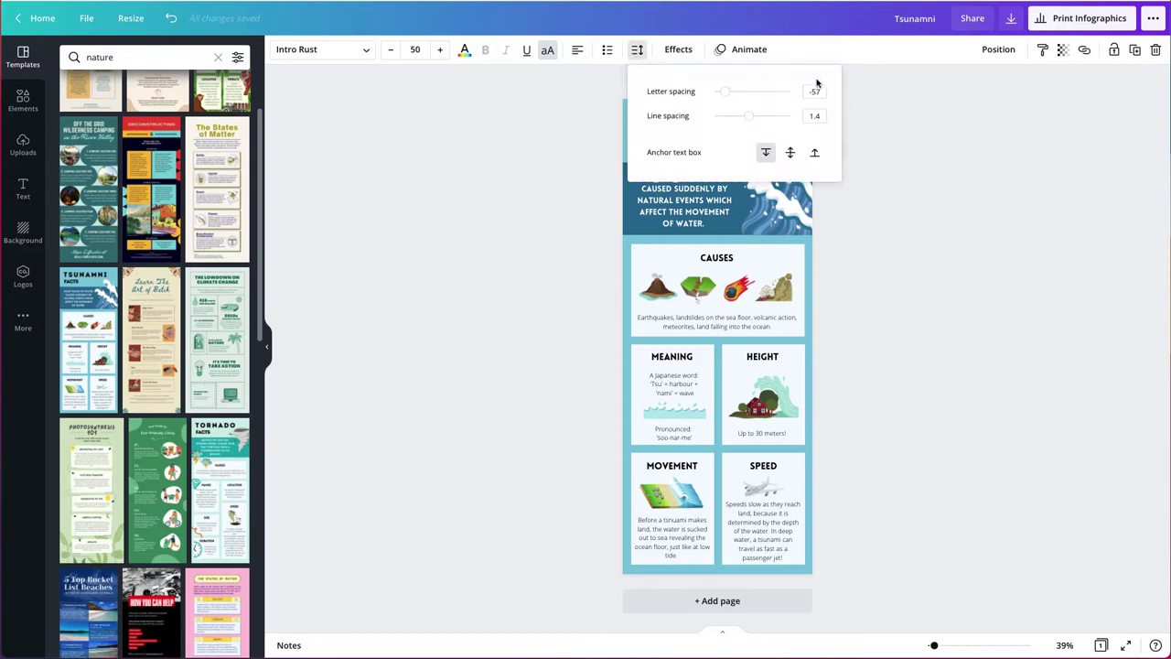
click(885, 131)
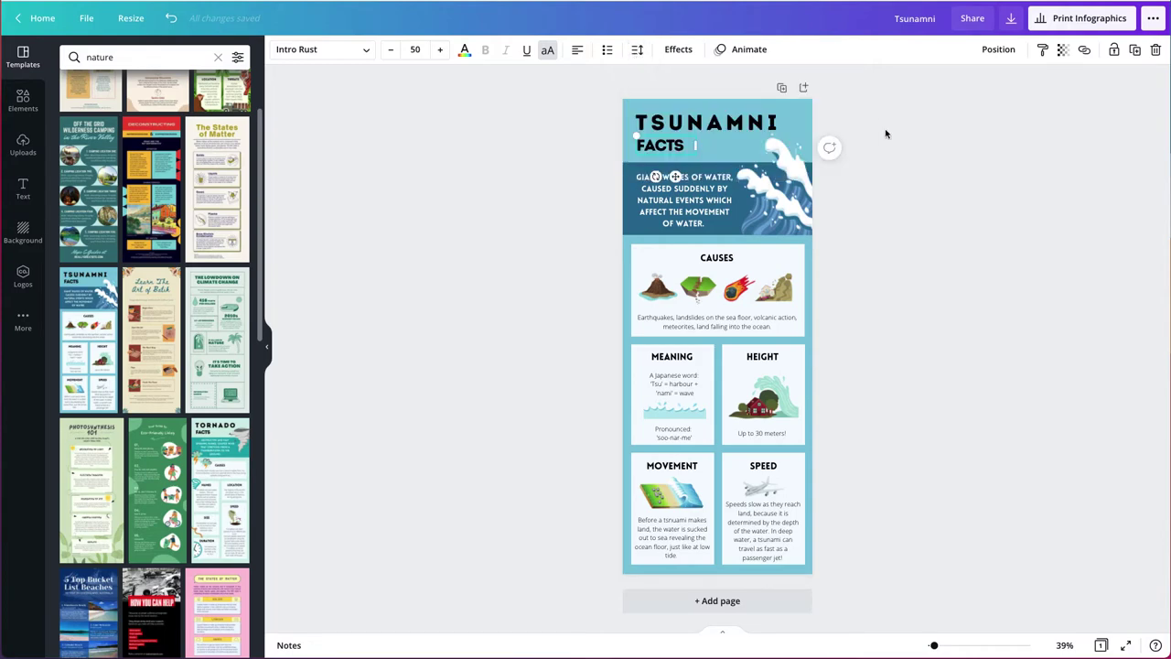
Step: Retype the heading lines as AQUATIC and BIOMES
click(724, 129)
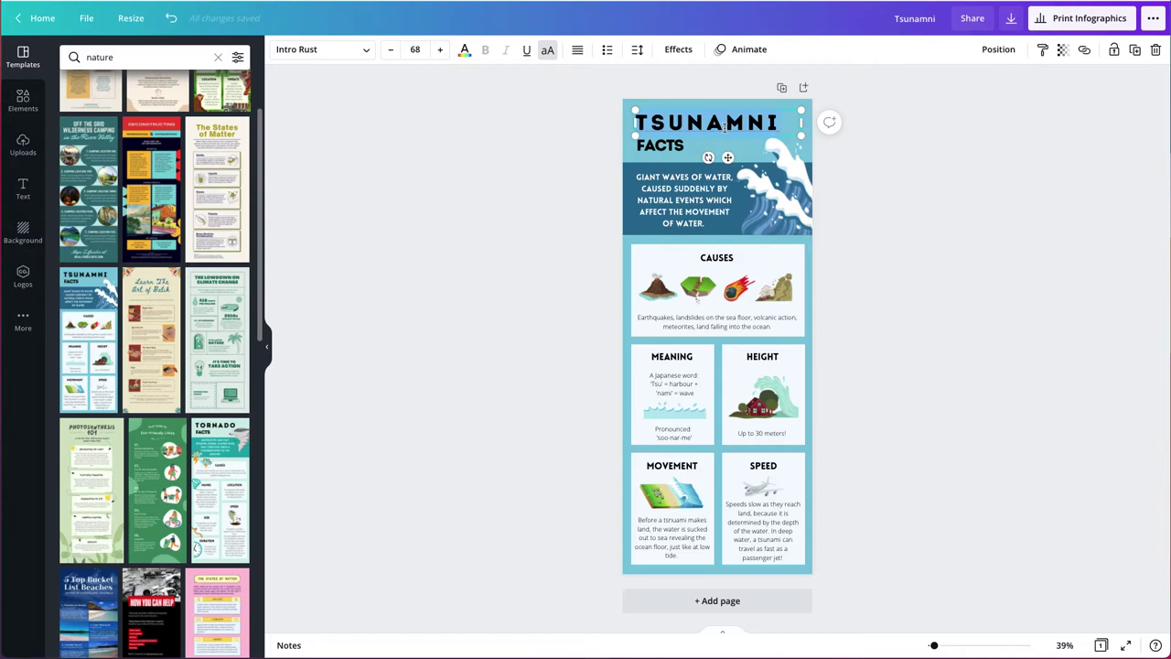
text(AQUATIC)
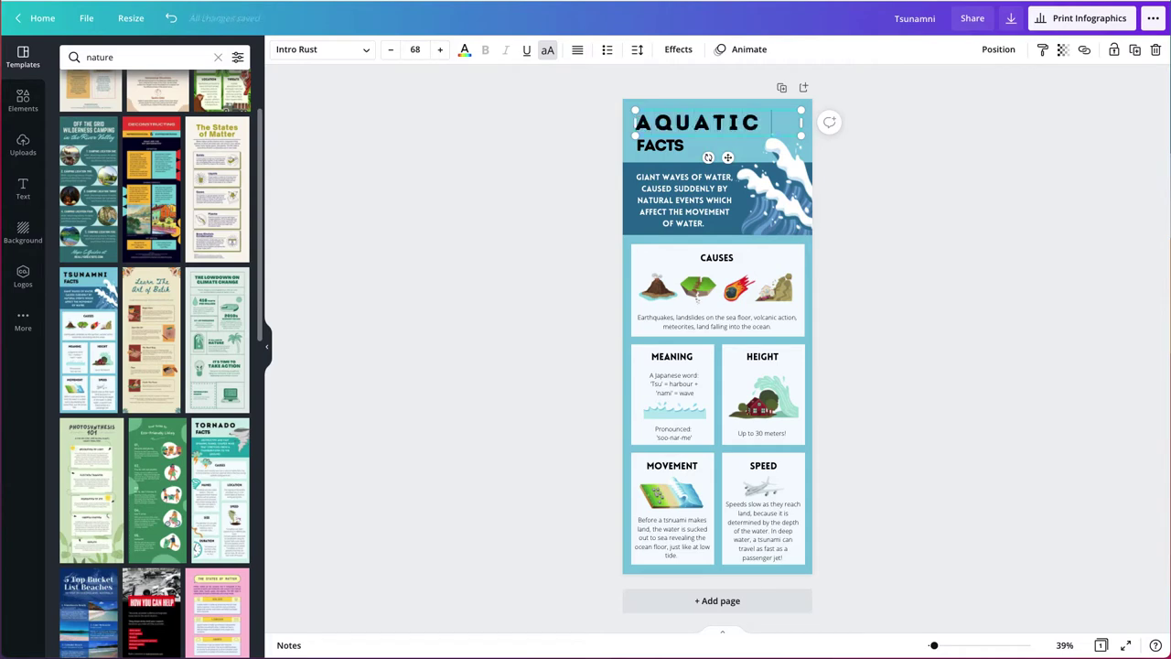
key(Escape)
click(675, 149)
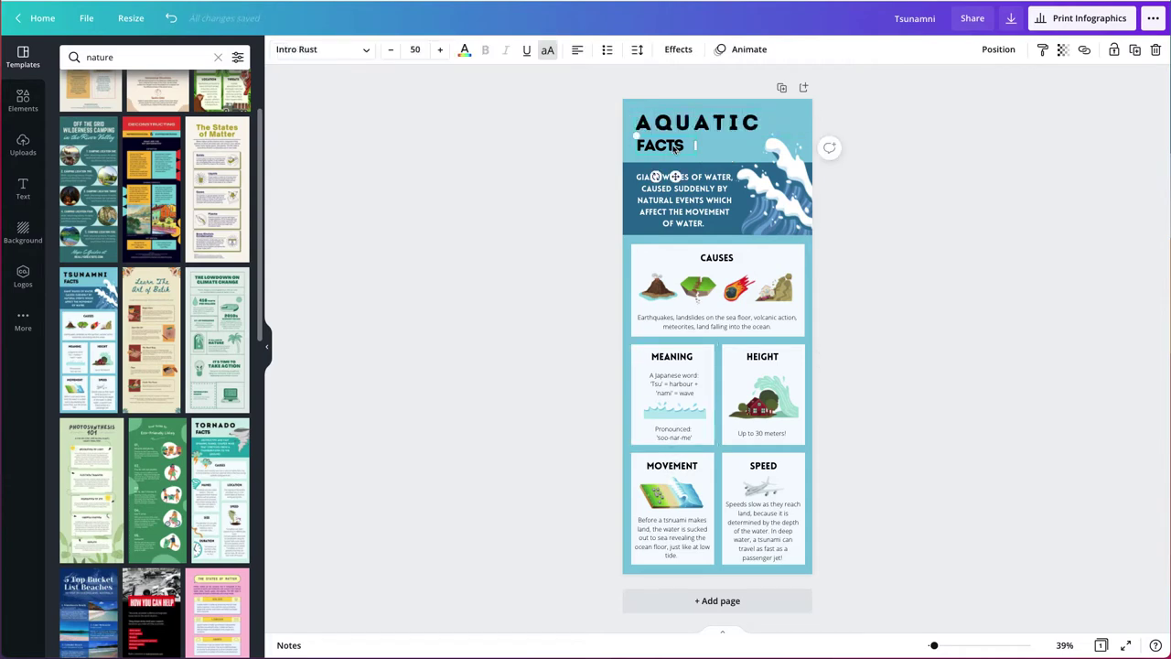
double_click(674, 149)
text(BIOMES)
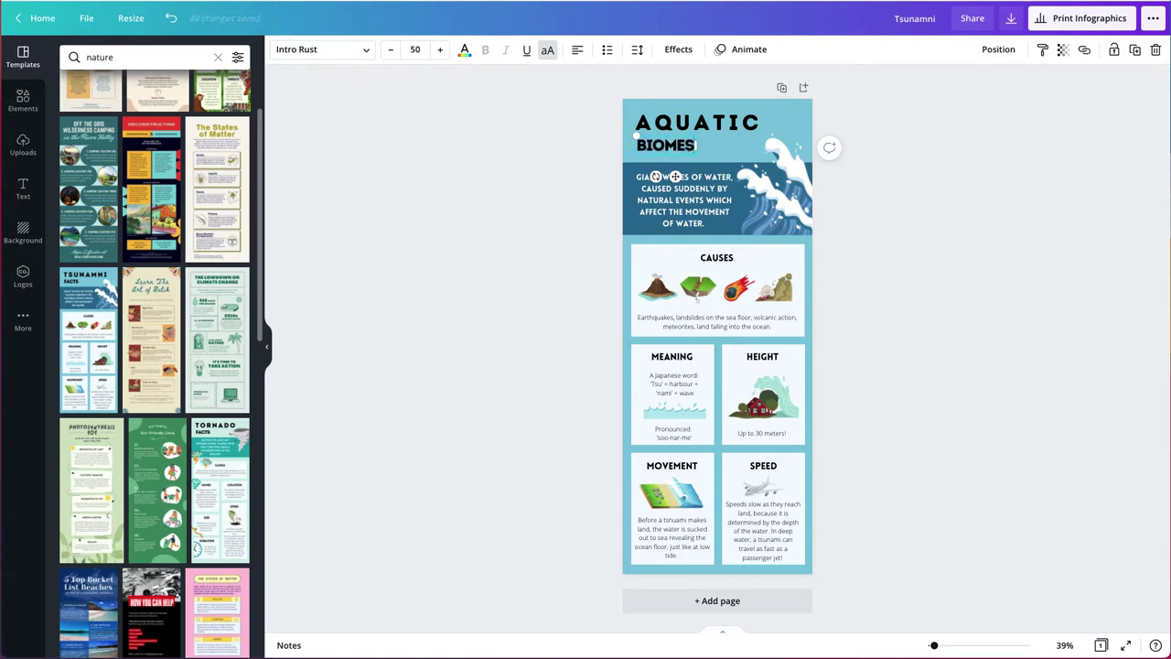
Step: Set the AQUATIC line's letter spacing from 167 to 0
double_click(704, 124)
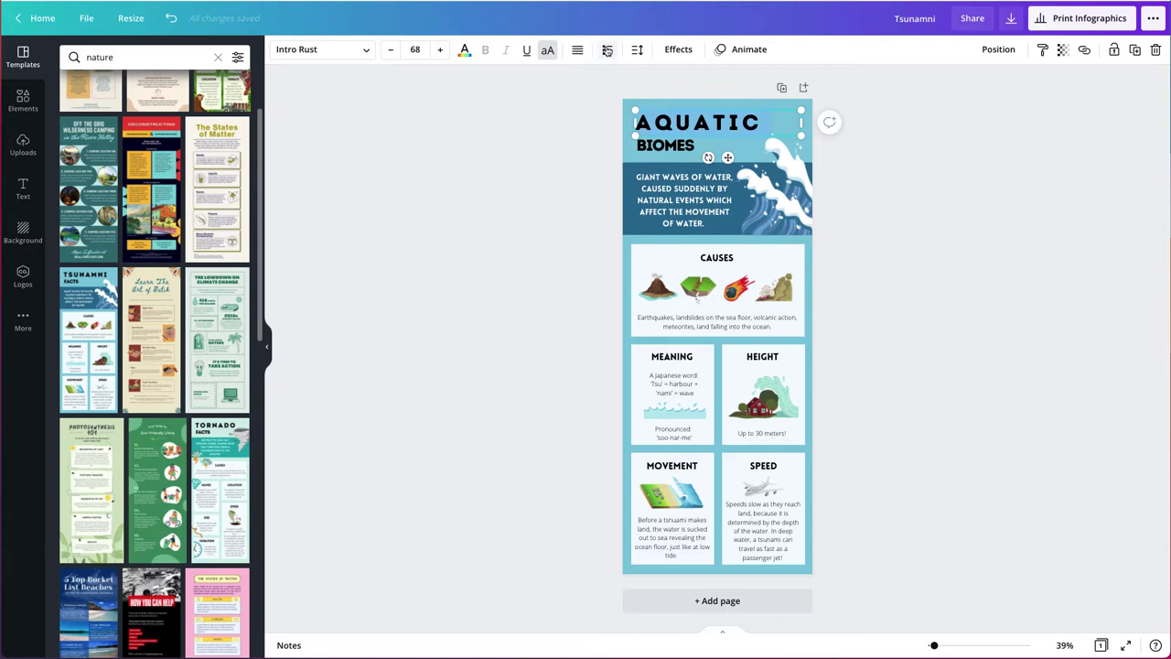
click(639, 51)
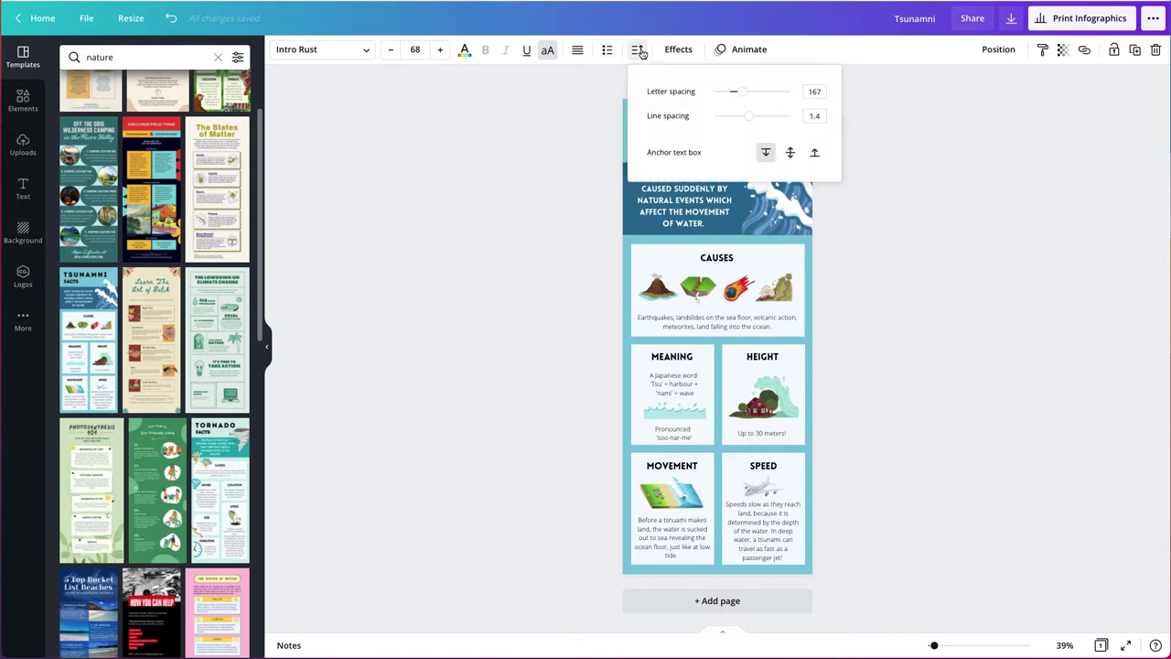
click(814, 92)
text(0)
key(Return)
click(541, 184)
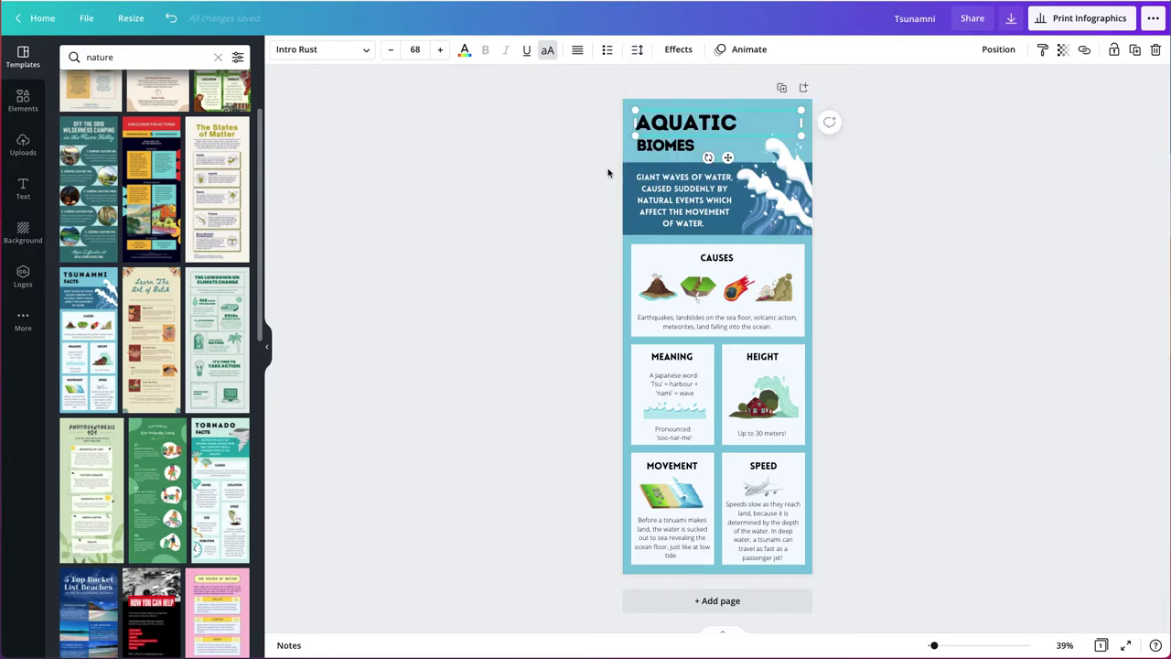
Step: Set the BIOMES line's letter spacing to 0
click(660, 154)
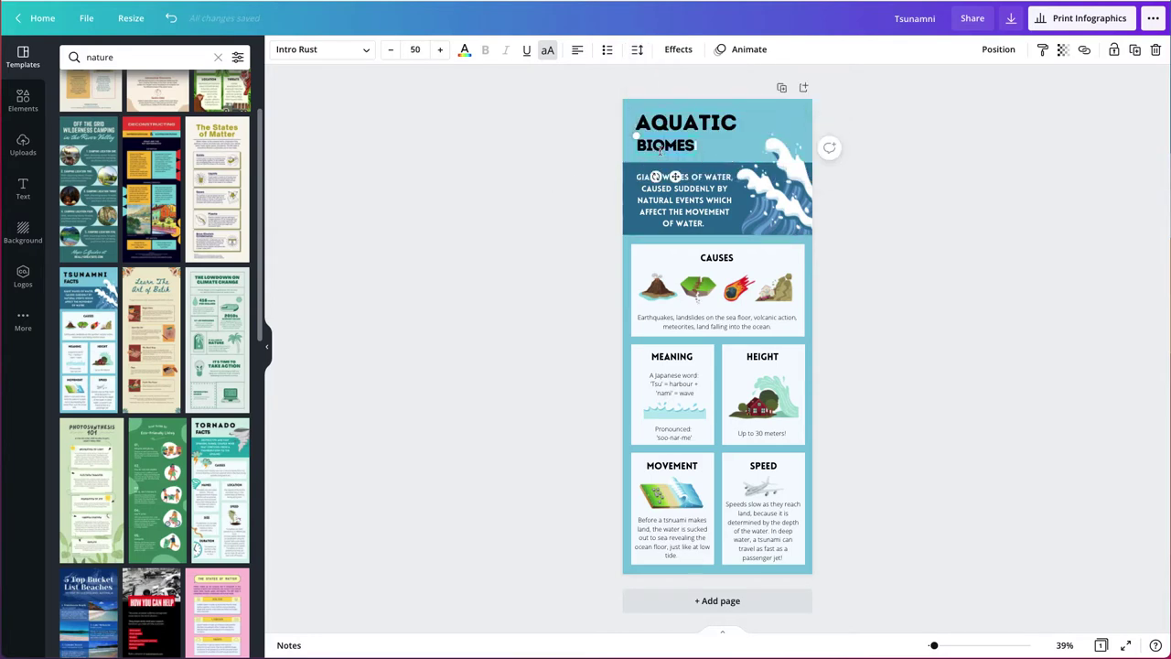
click(637, 49)
click(813, 93)
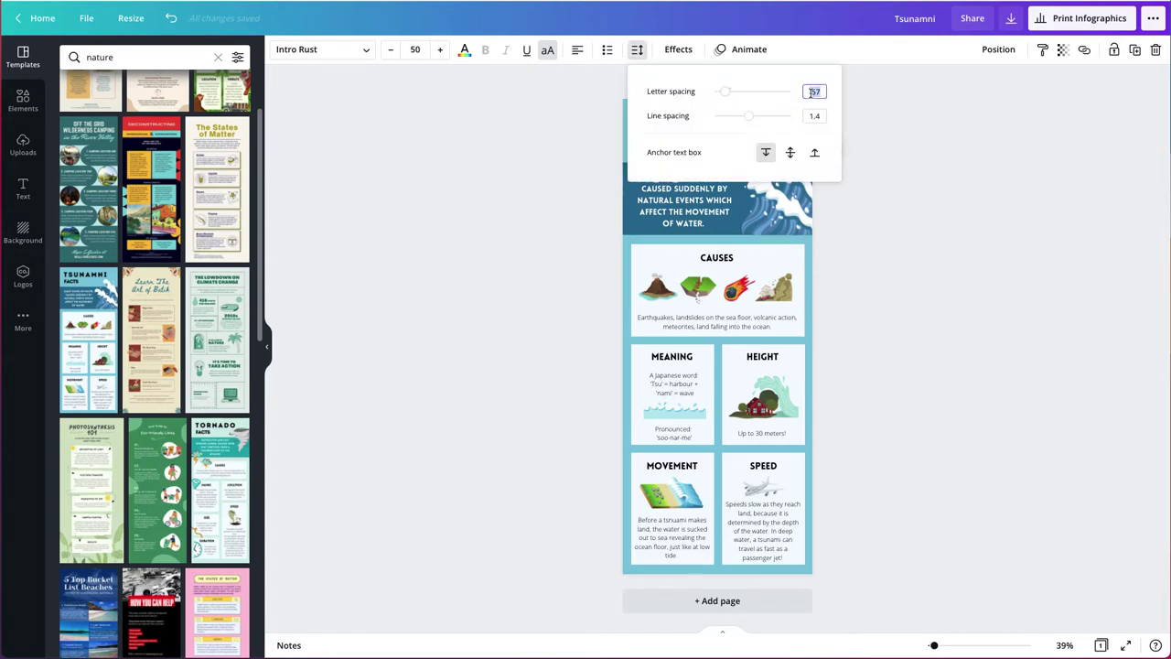
text(0)
key(Return)
click(559, 186)
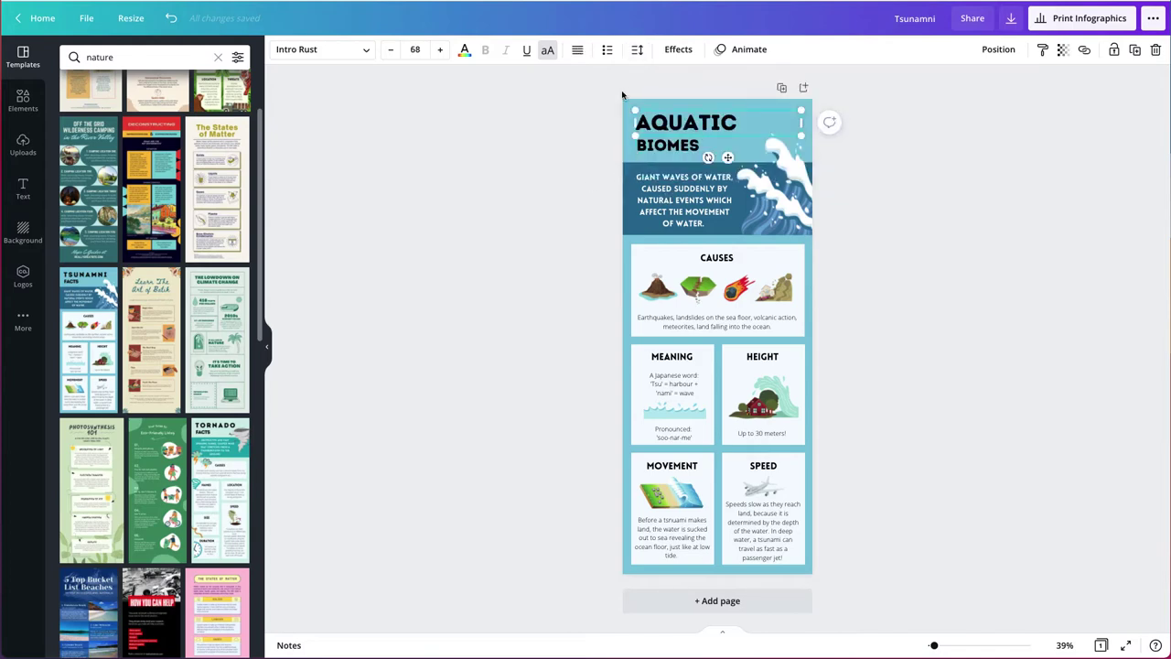
Step: Try a Neon effect on the AQUATIC heading, then revert it to None
click(677, 51)
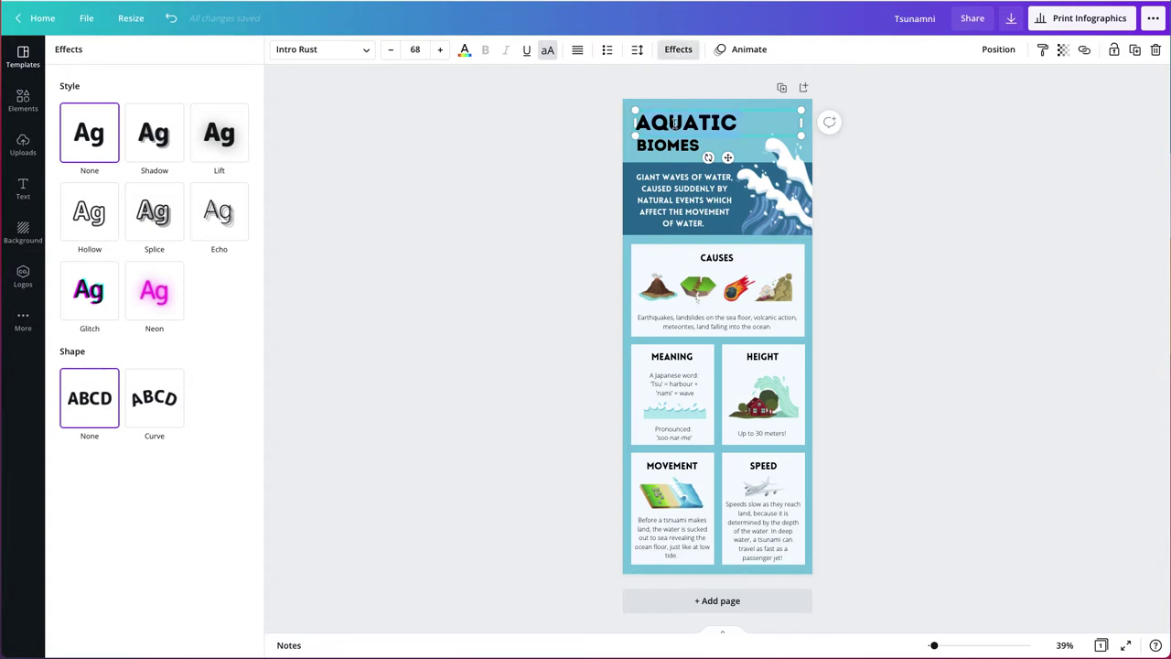
click(153, 294)
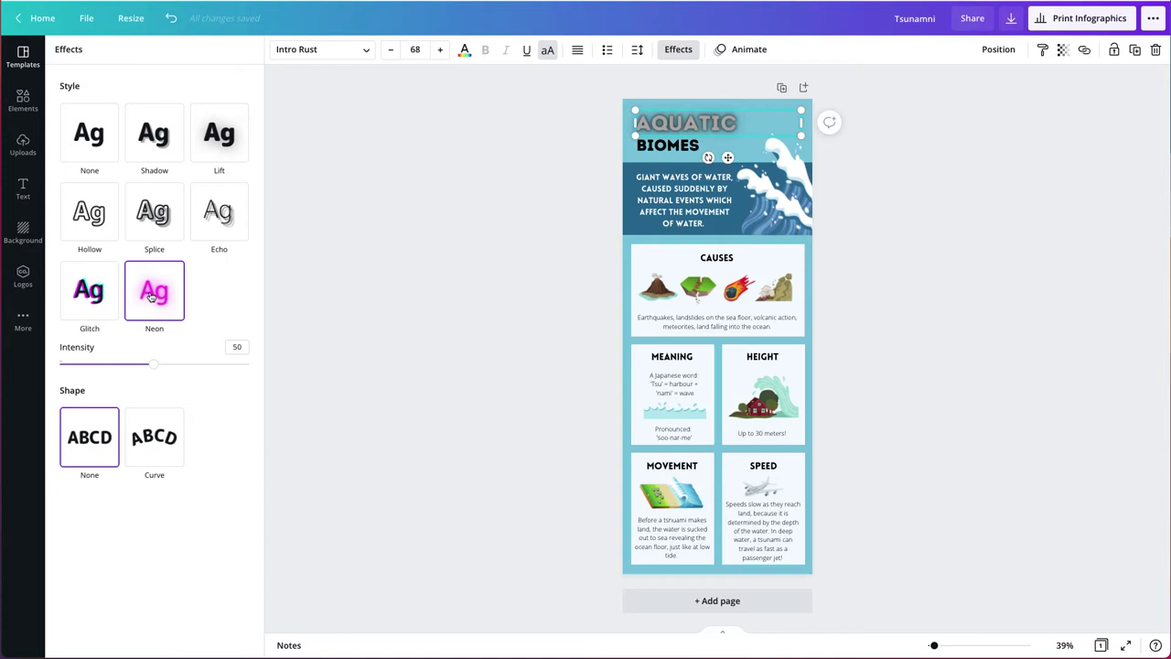
click(90, 144)
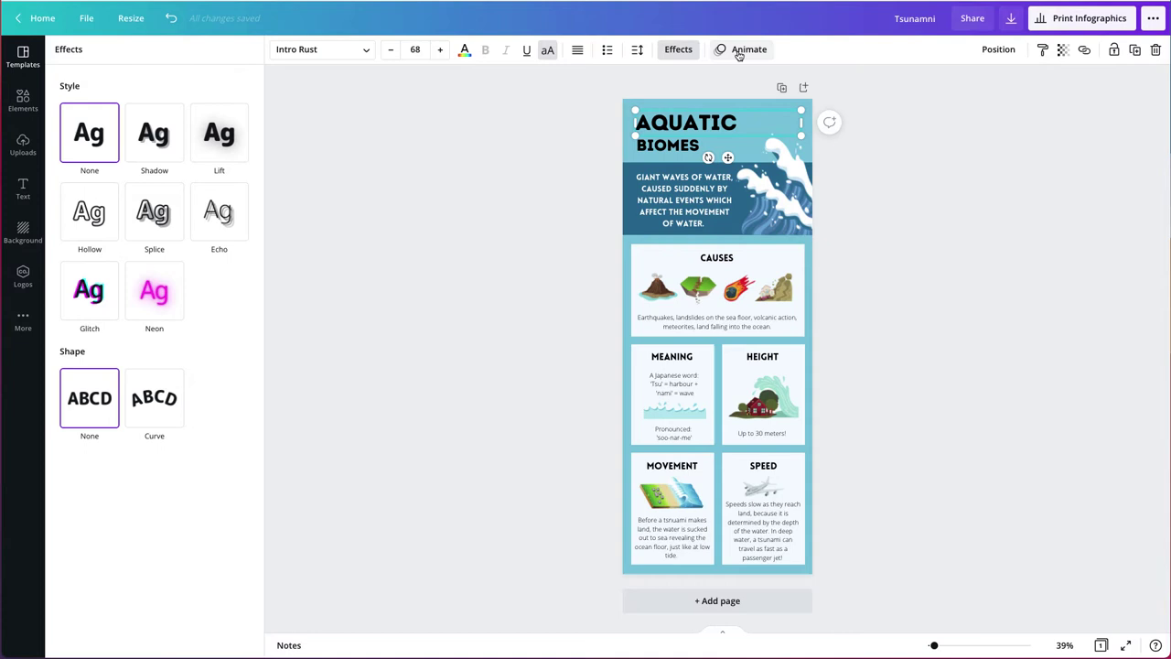
click(671, 52)
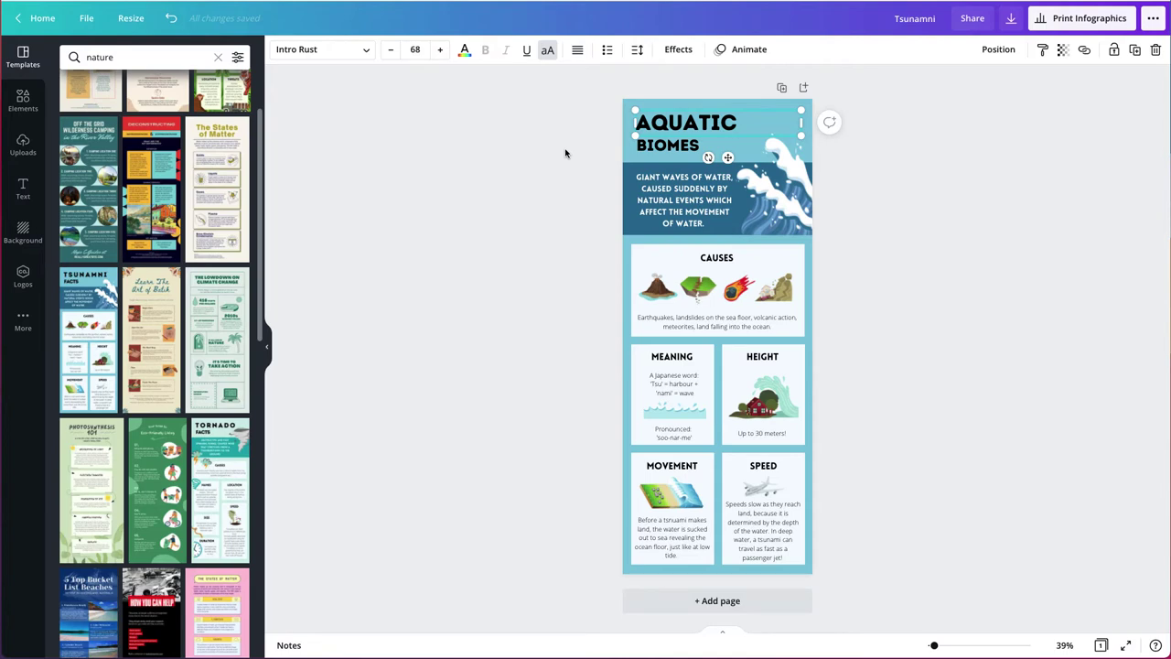
Step: Paste the 'habitats dominated by water' definition into the subtitle and nudge it down
double_click(707, 203)
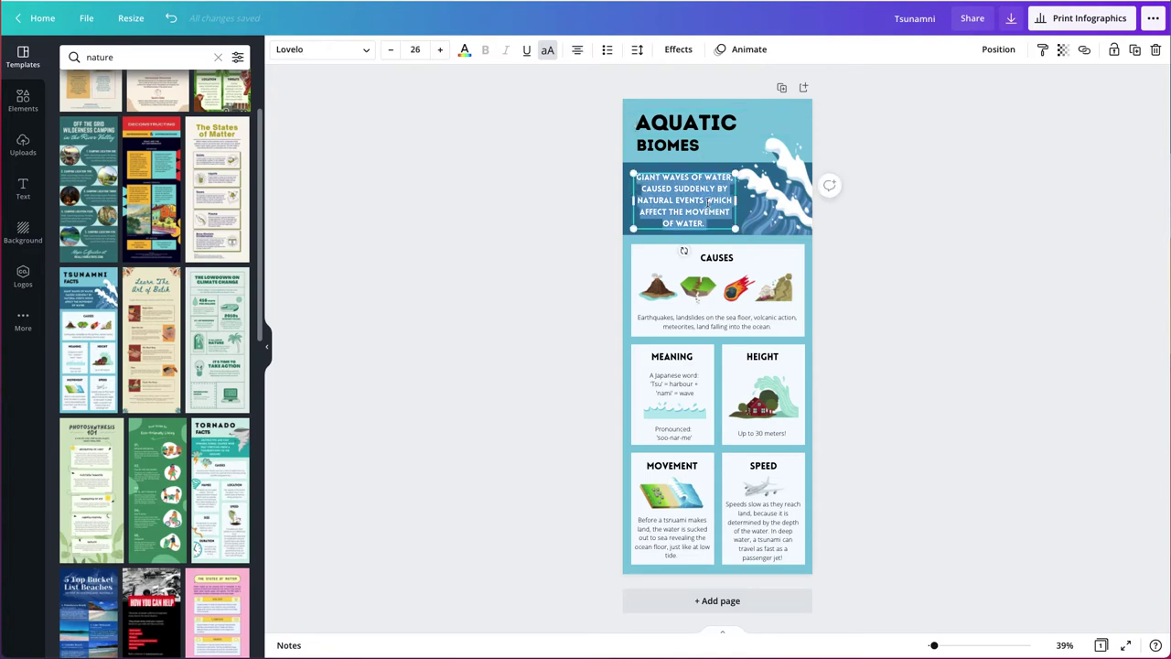
text(HABITATS ON EARTH THAT ARE CHARACTERIZED BY BEING DOMINATED BY WATER)
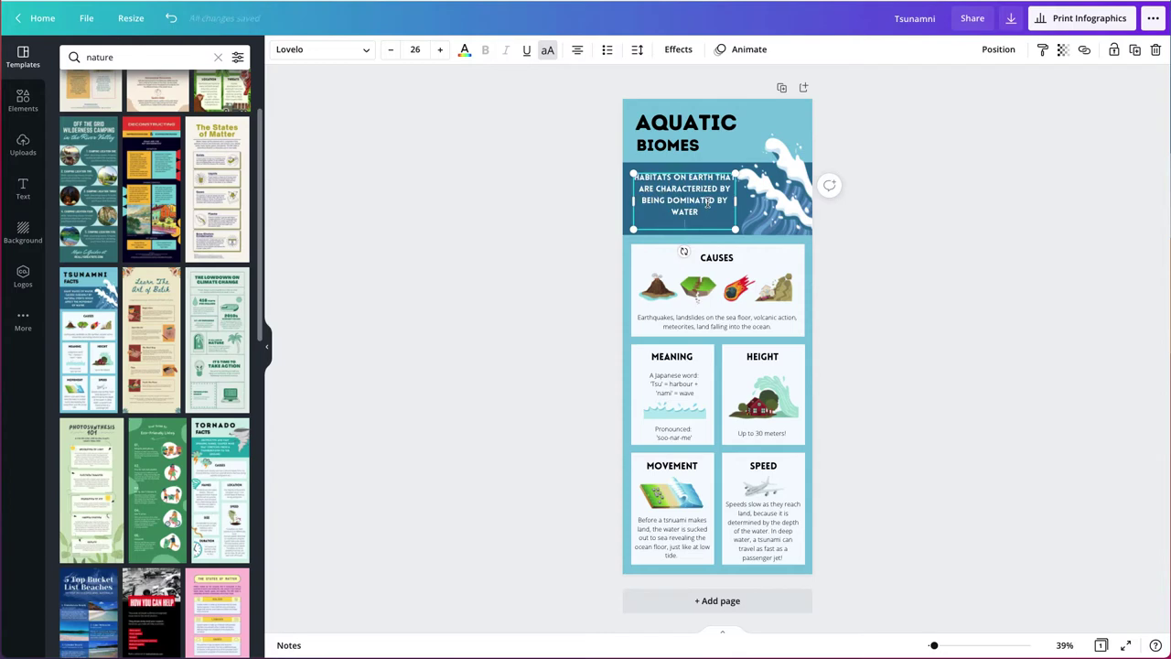
click(595, 224)
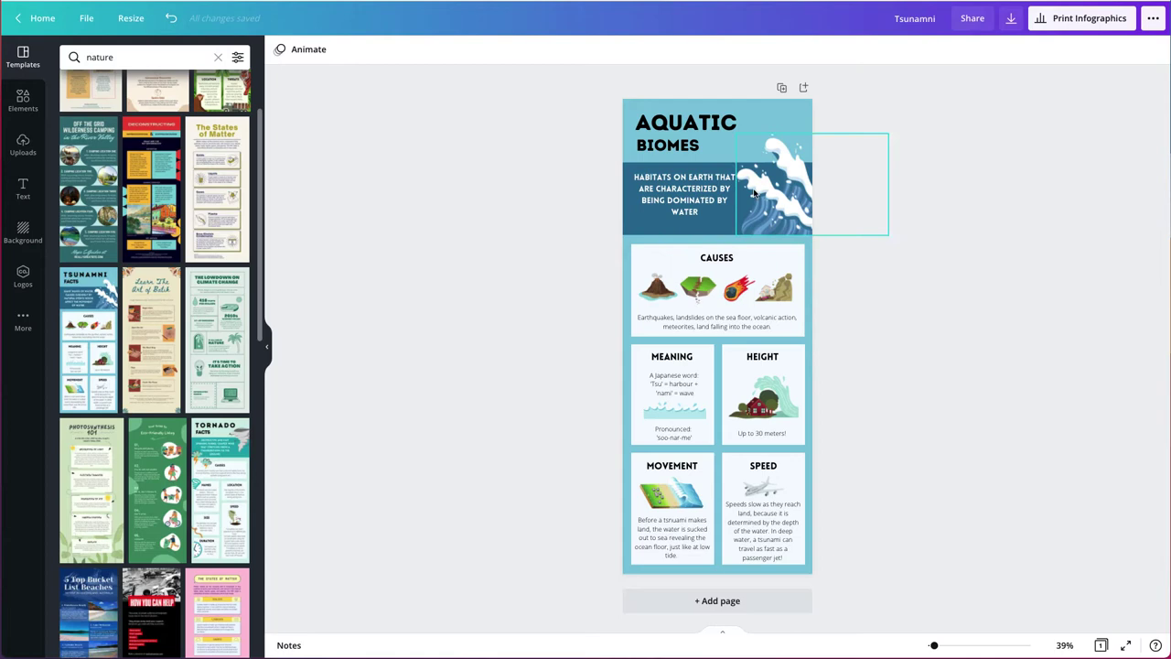
click(692, 211)
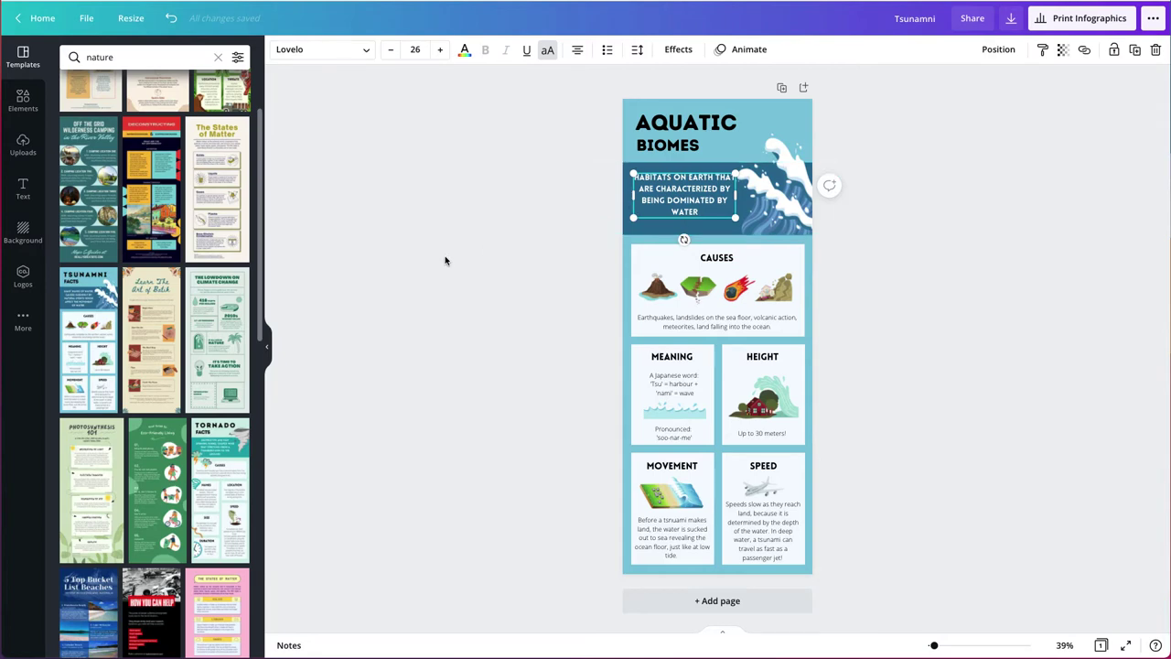
click(444, 259)
click(685, 196)
drag(685, 196, 683, 200)
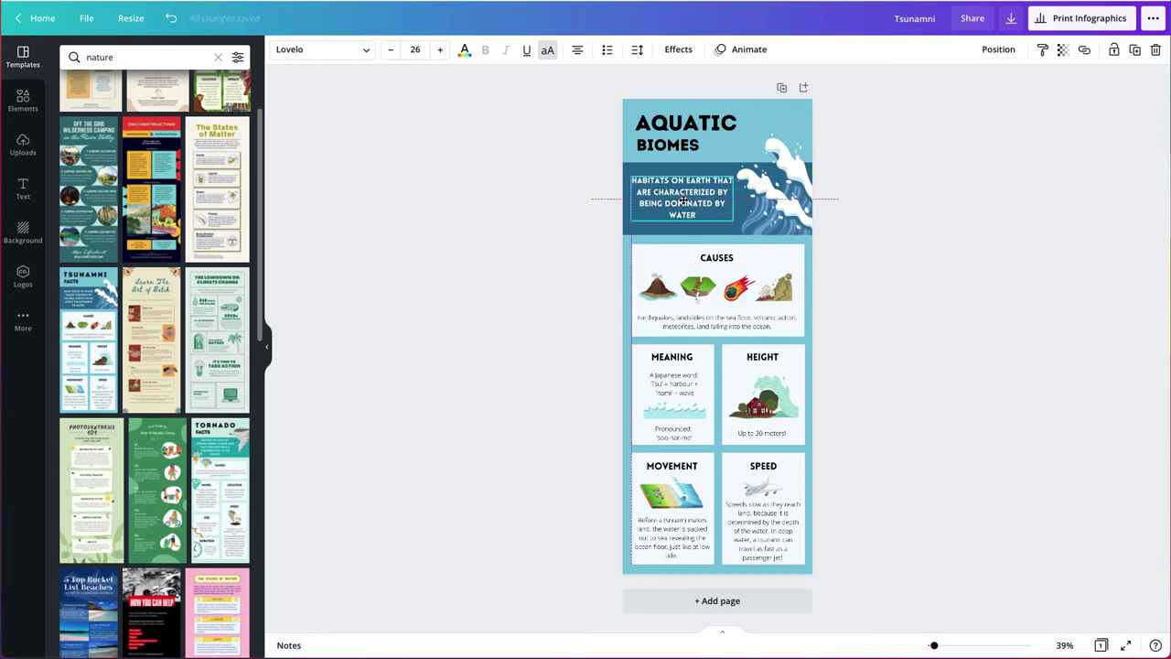
mouse_move(683, 199)
mouse_down()
mouse_move(697, 200)
mouse_move(708, 256)
mouse_move(695, 194)
mouse_move(683, 200)
mouse_up()
drag(683, 201, 684, 200)
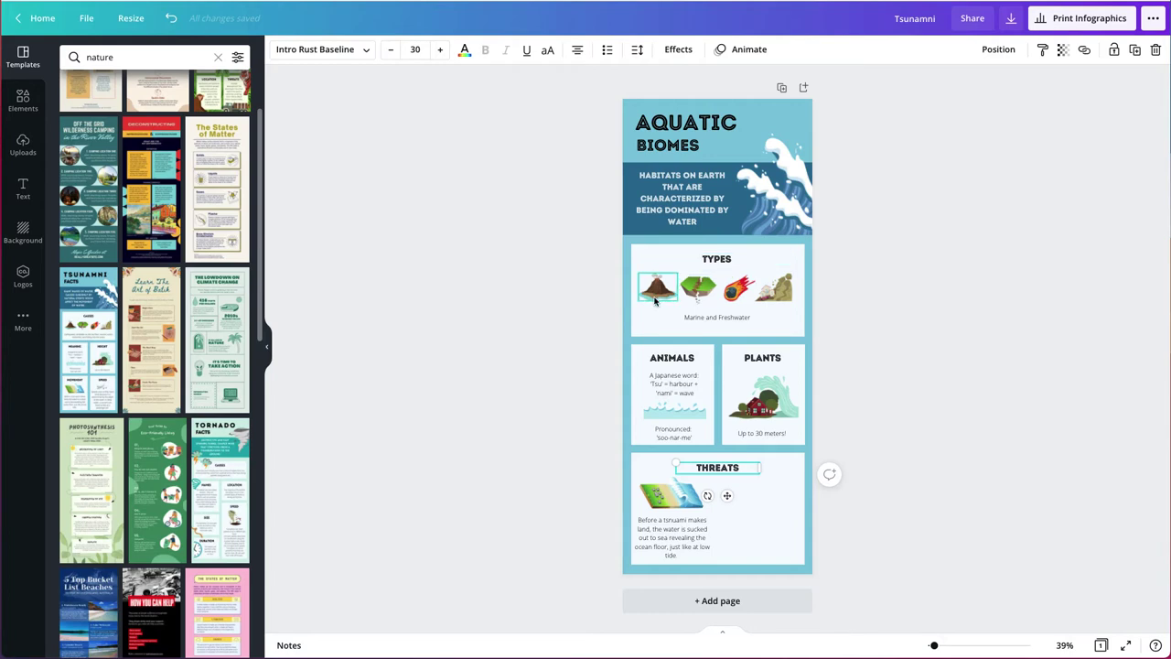
Step: Delete the four illustrations from the TYPES box
click(668, 293)
shift+click(697, 291)
shift+click(738, 291)
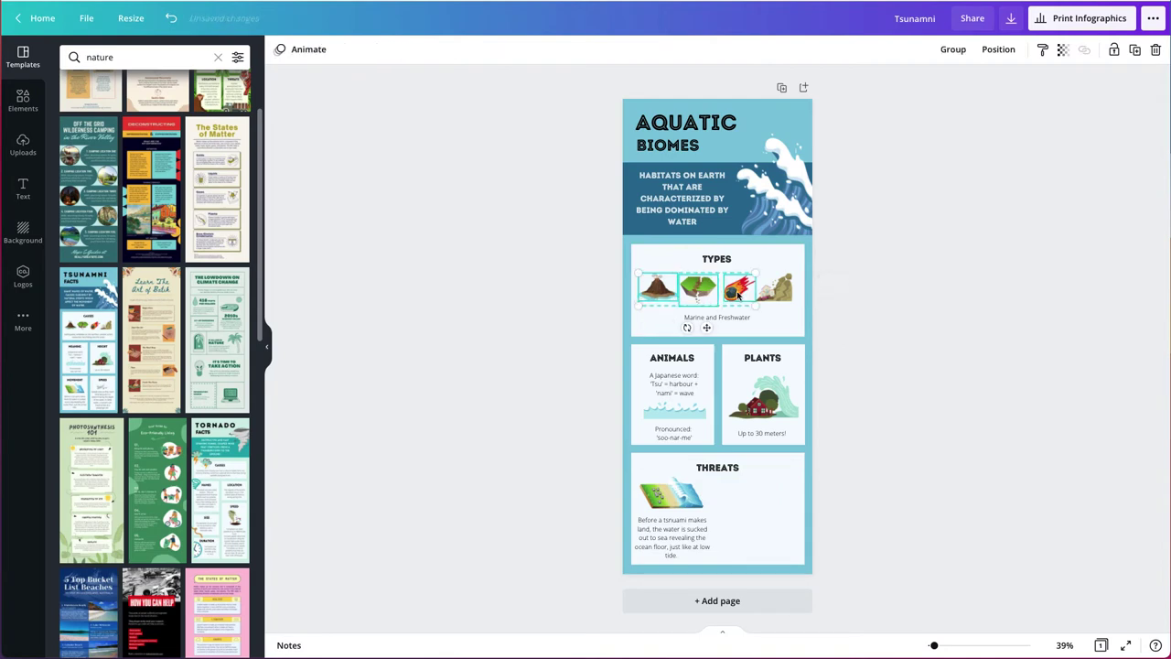
shift+click(773, 293)
key(Delete)
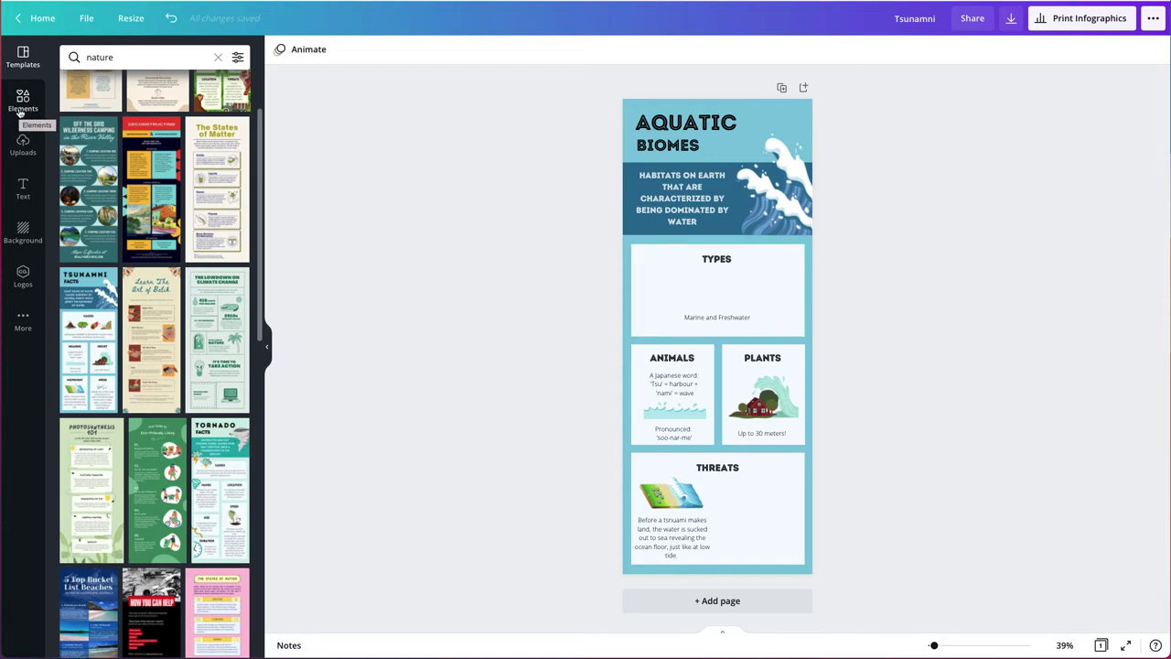
click(22, 101)
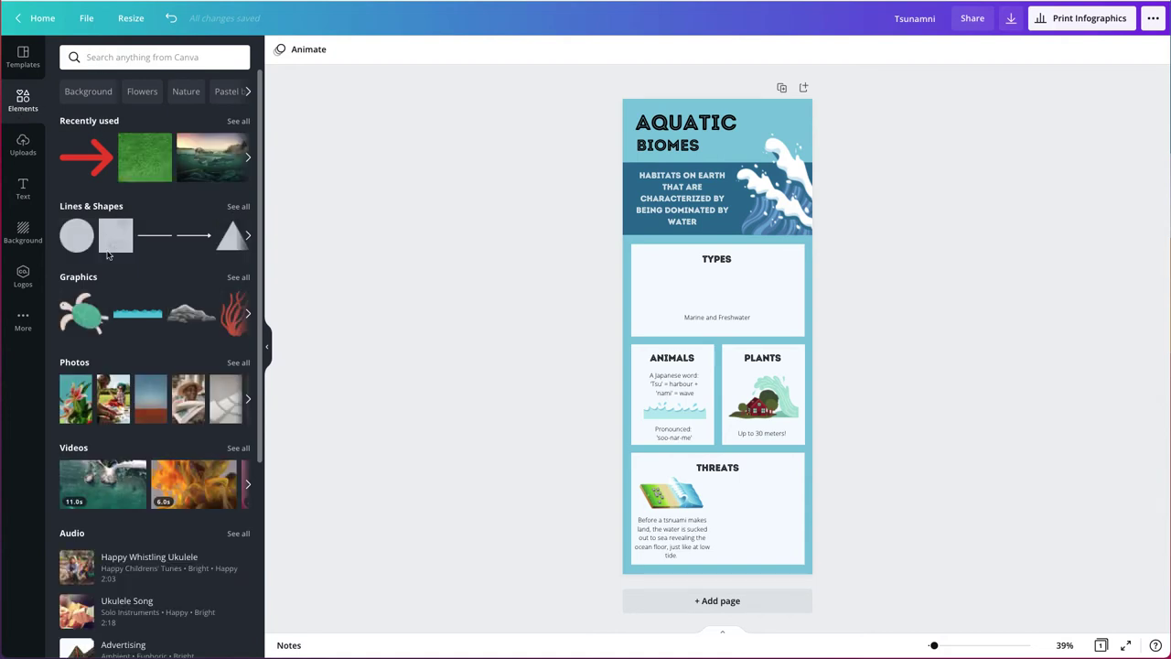
Step: Search the elements library for 'coral reef' and filter to photos
mouse_move(125, 484)
click(118, 56)
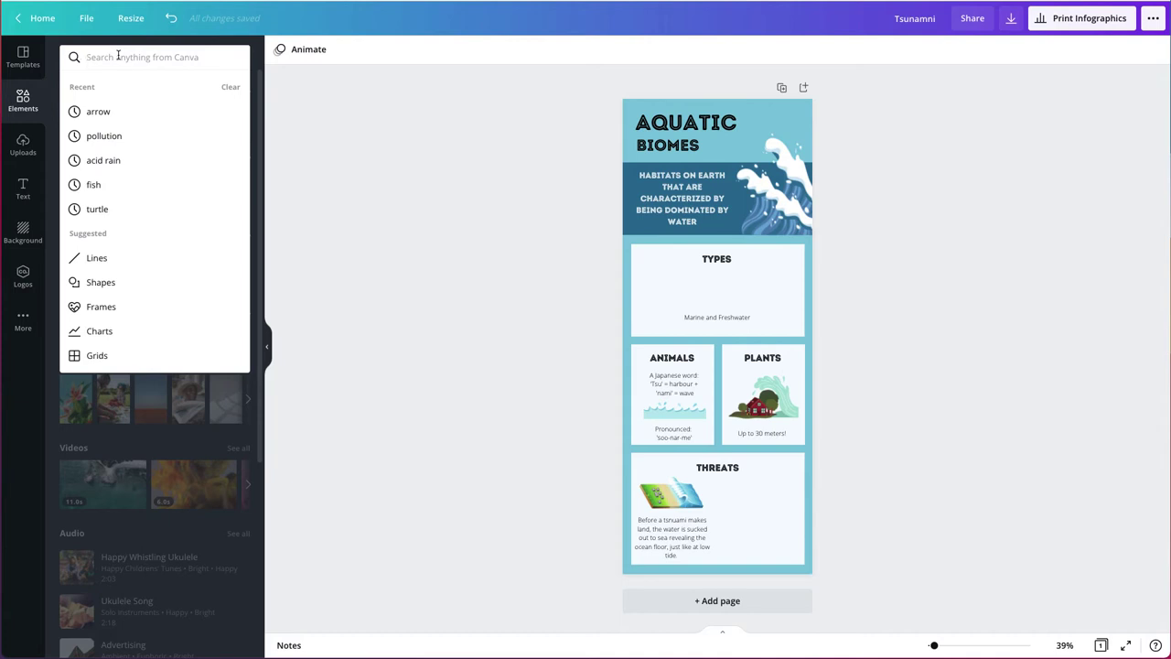
text(coral r)
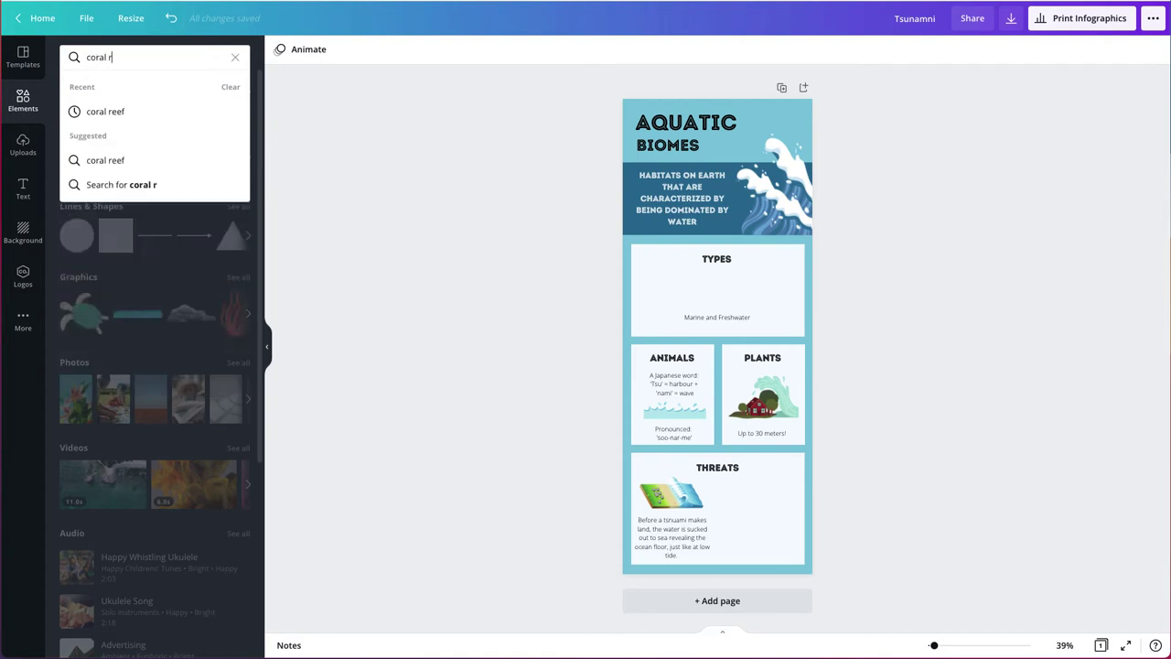
text(eef)
key(Return)
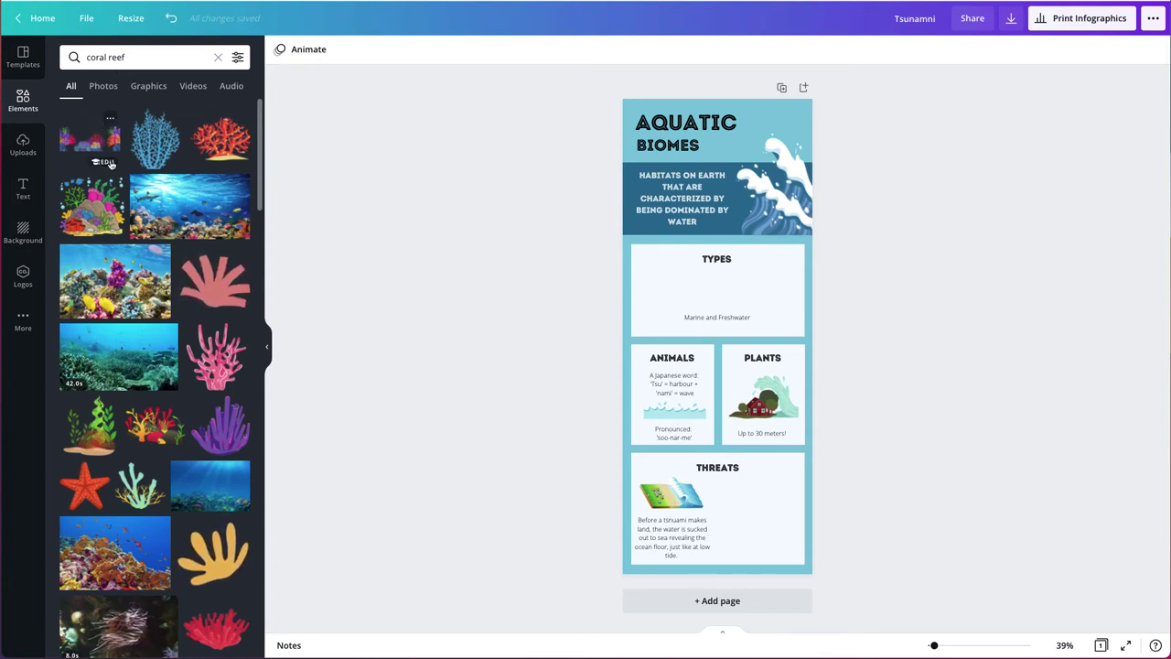
click(102, 86)
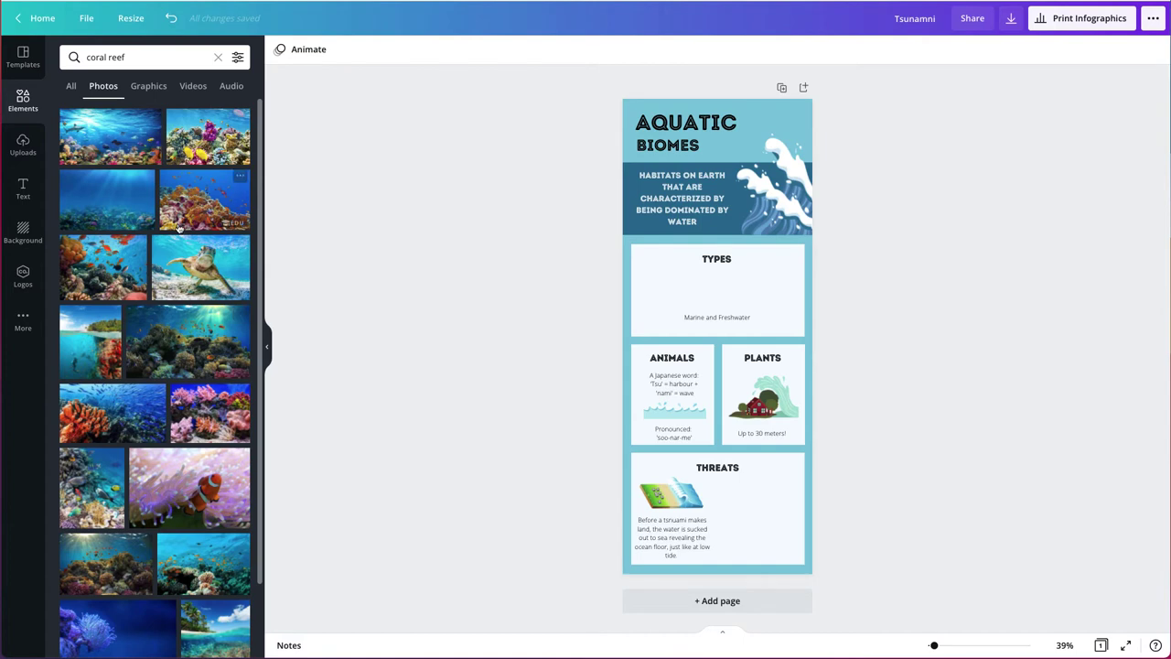
Step: Place a coral reef photo in the TYPES box, shrunk to sit left above the caption
drag(181, 211, 647, 280)
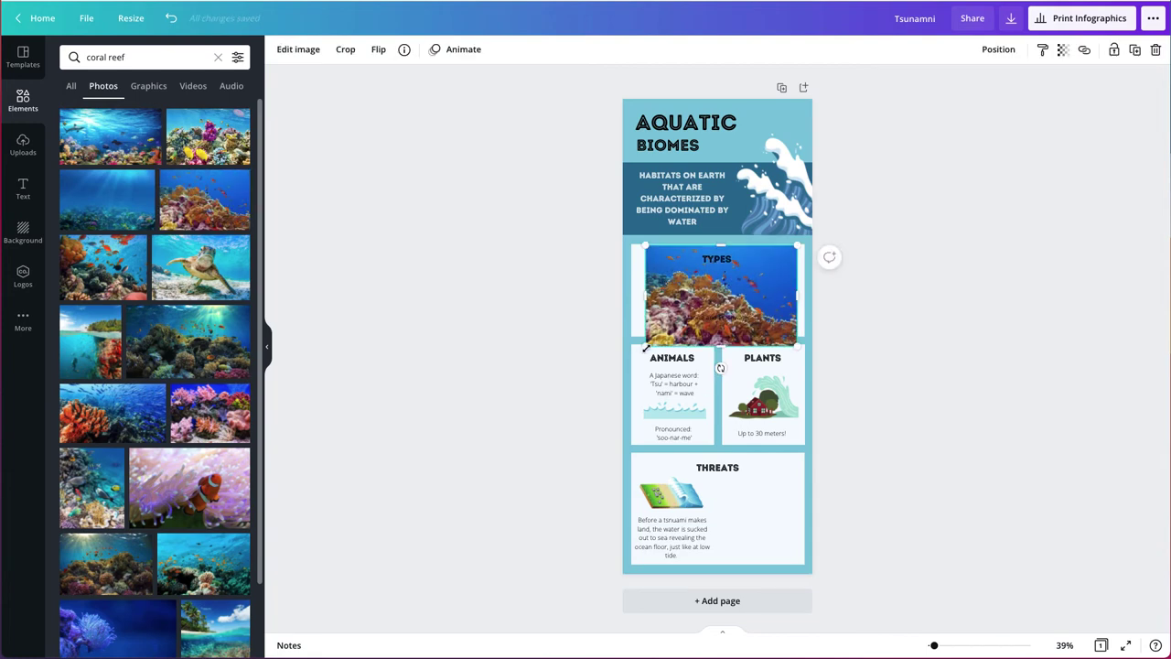
drag(645, 346, 728, 285)
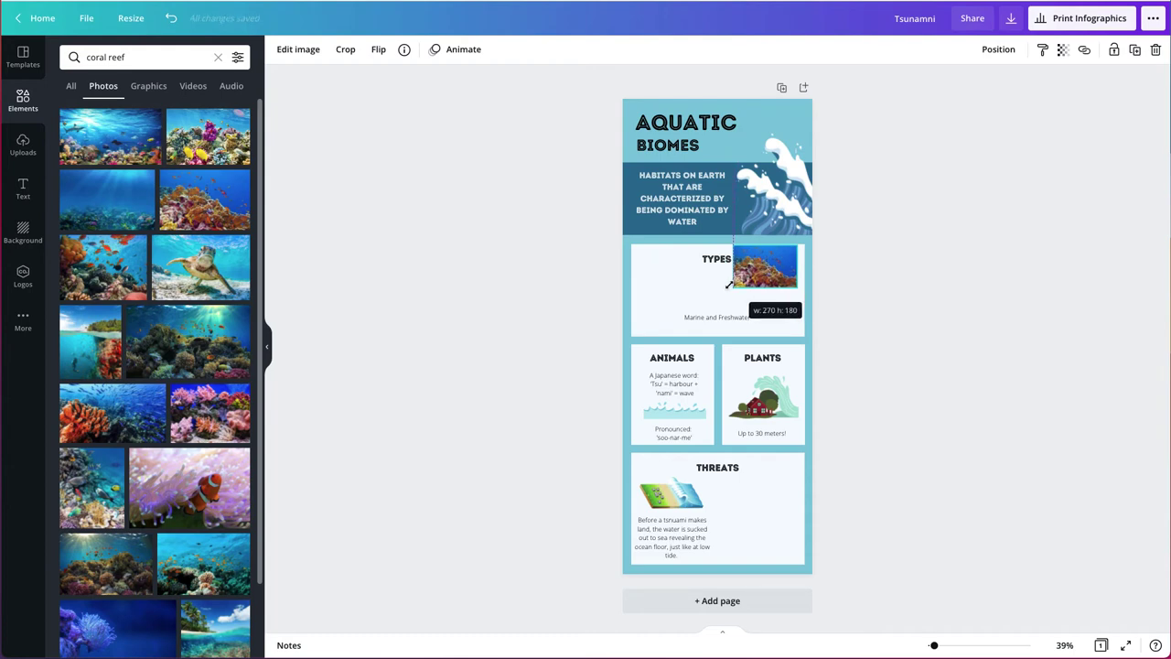
drag(728, 284, 672, 294)
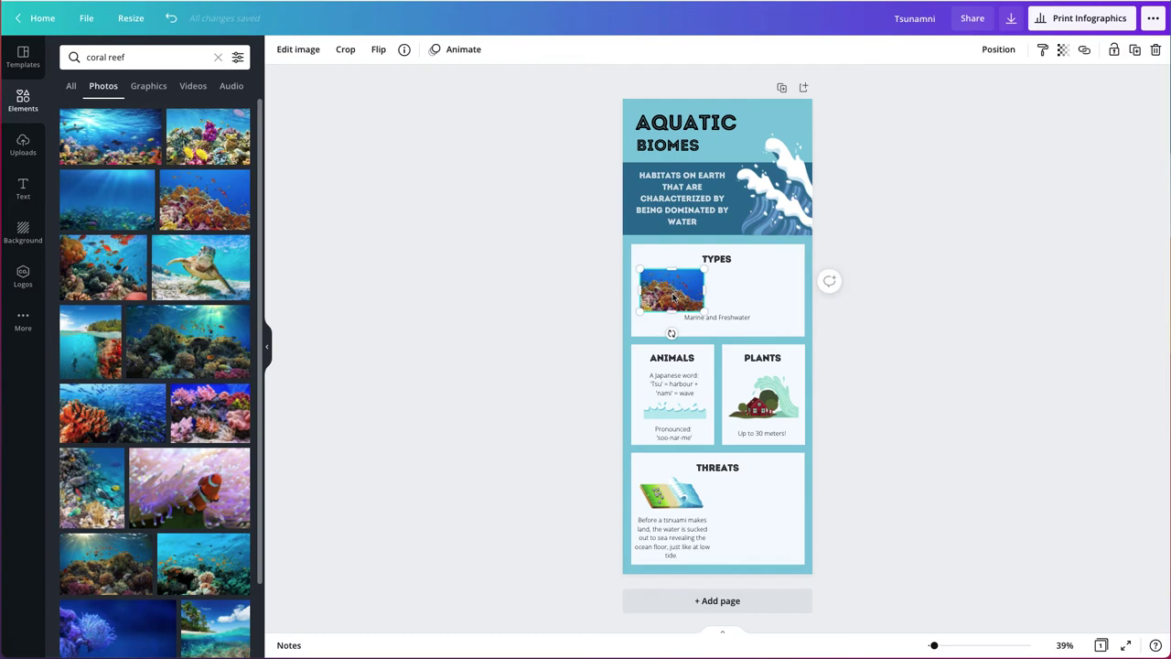
click(587, 325)
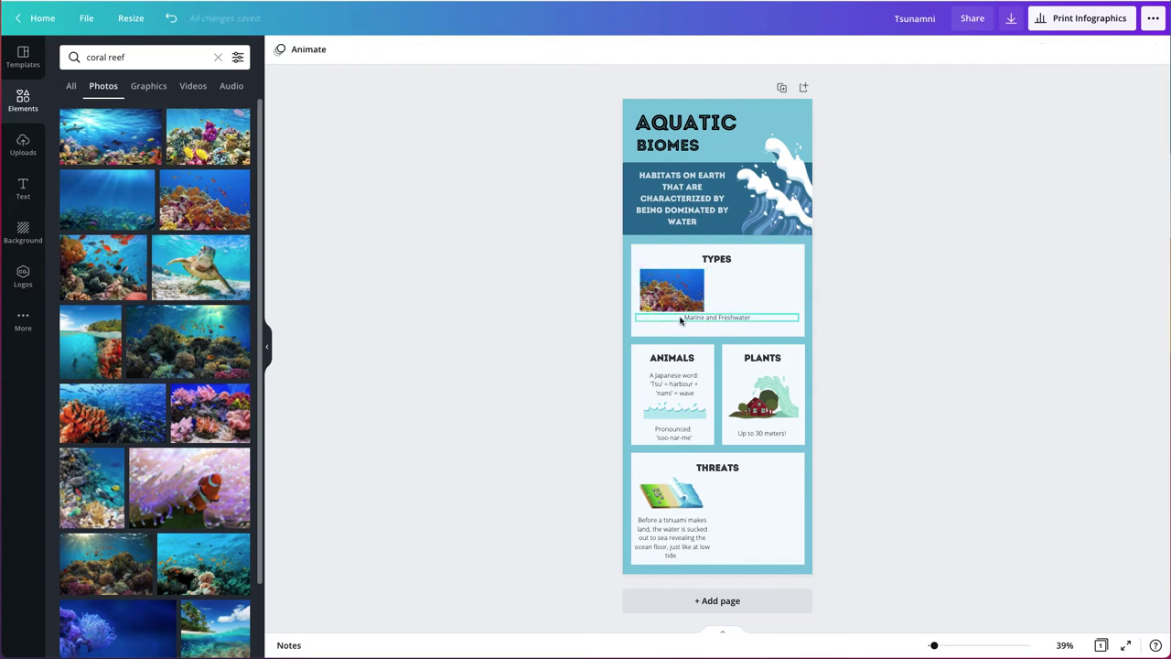
Step: Search the library for 'river' photos
triple_click(117, 58)
text(river)
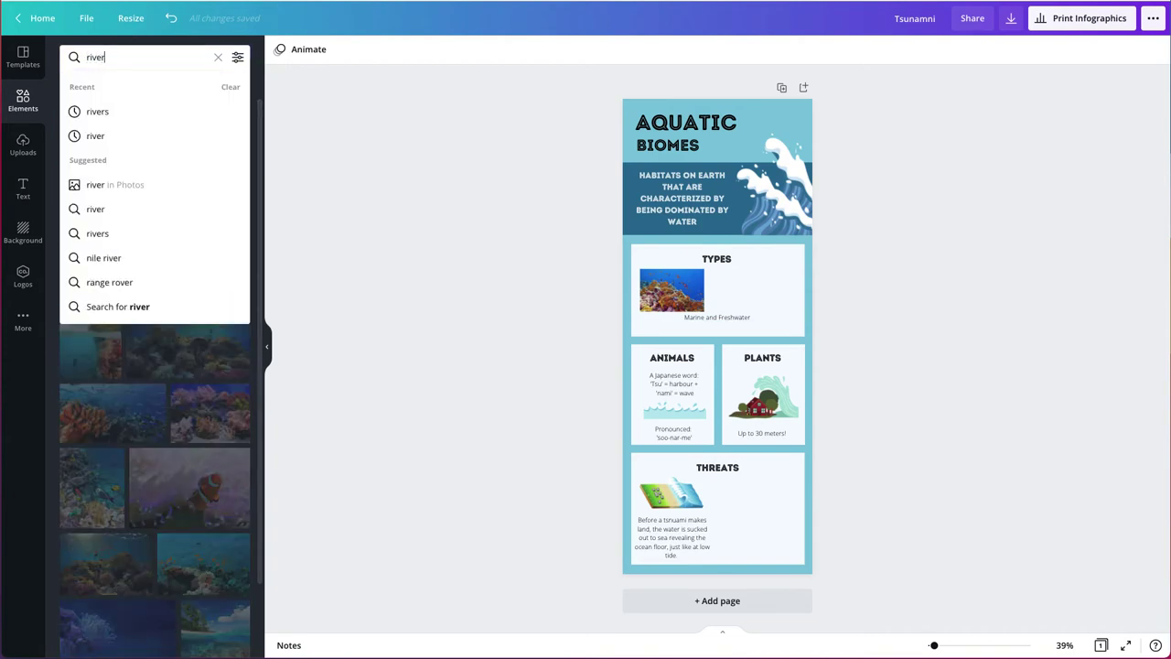
key(Return)
click(102, 86)
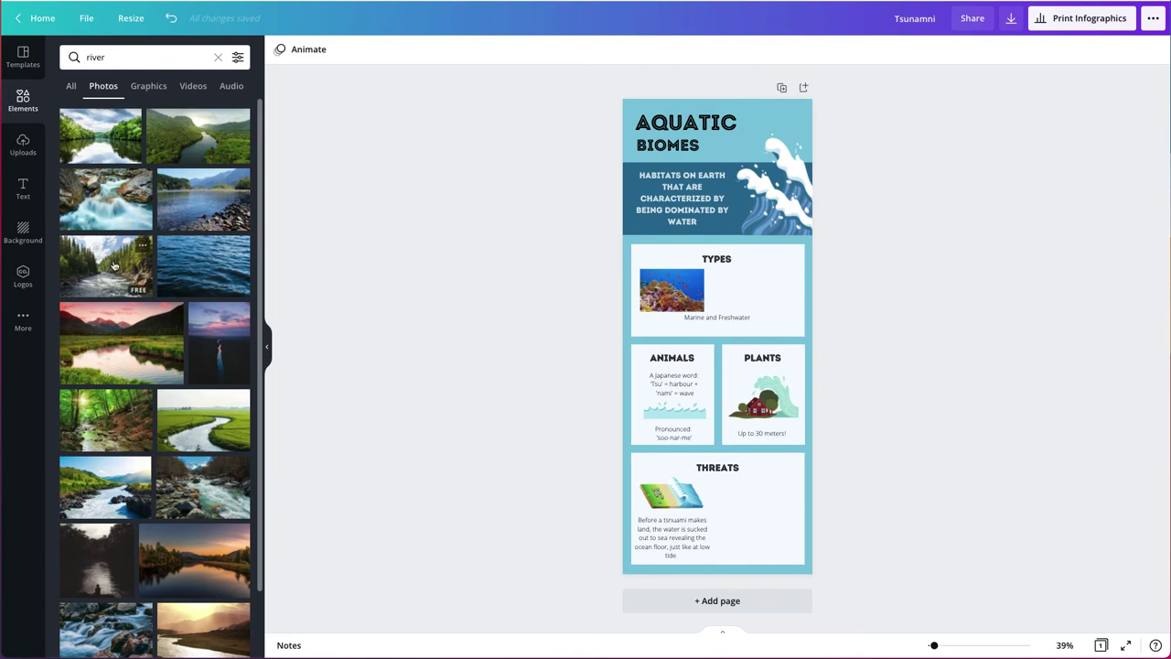
Step: Add a resized river photo beside the coral reef photo in the TYPES box
drag(110, 270, 733, 267)
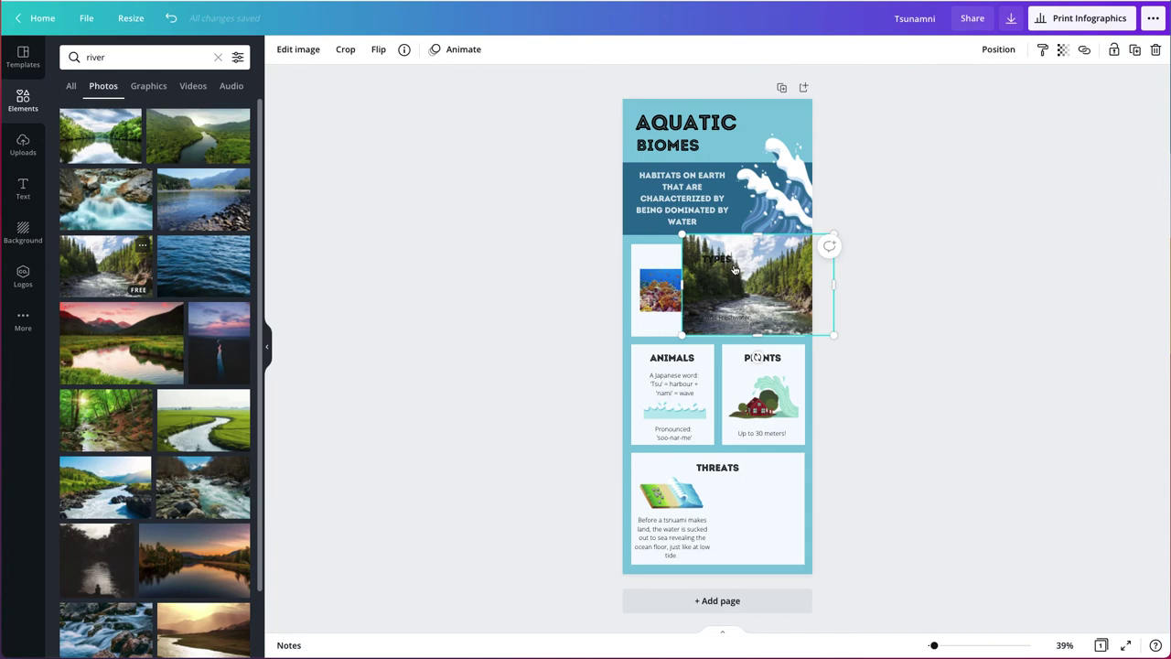
drag(834, 336, 746, 272)
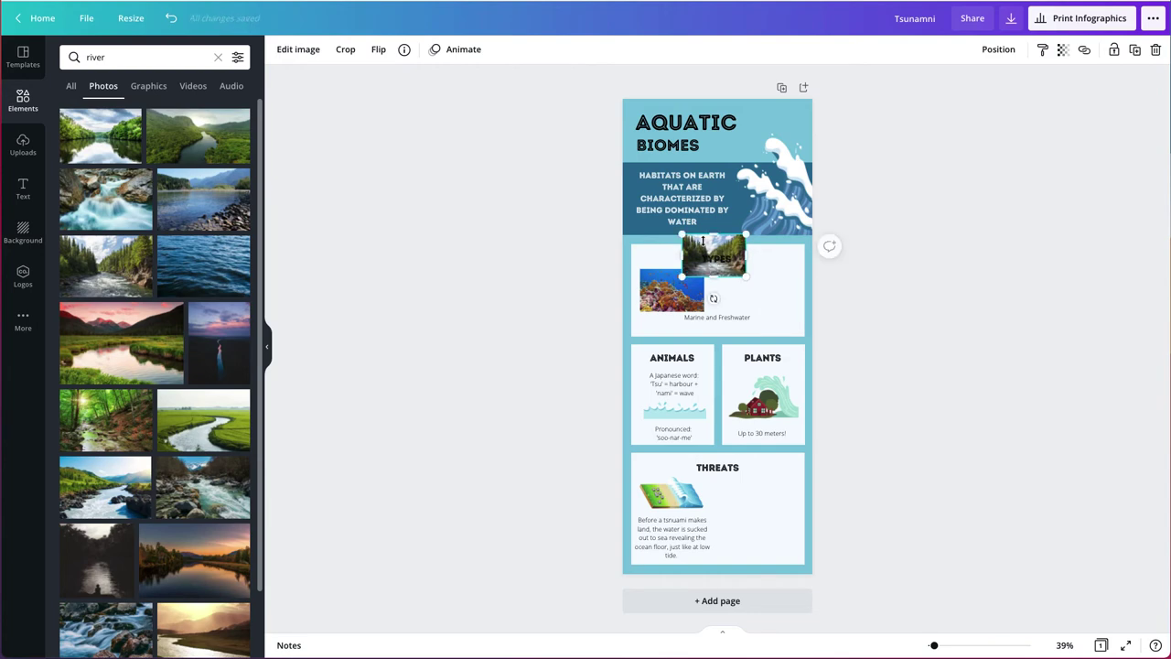
drag(702, 240, 784, 310)
key(ctrl+z)
click(754, 274)
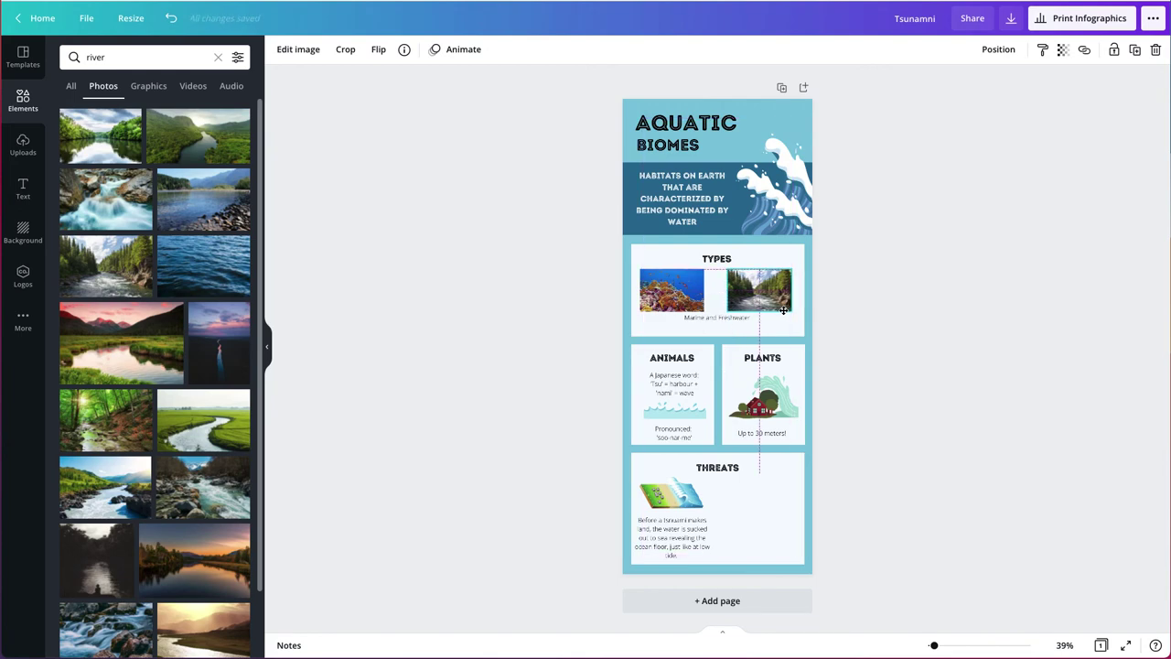
drag(783, 310, 782, 310)
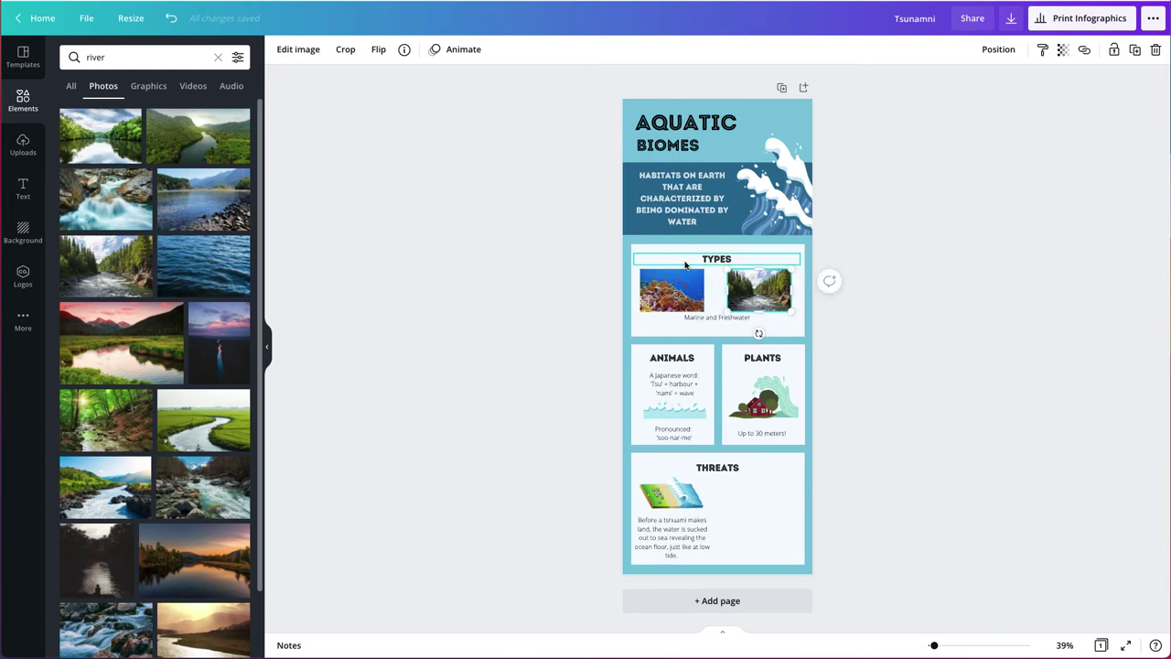
Step: Place a school-of-fish photo into the ANIMALS box
click(777, 331)
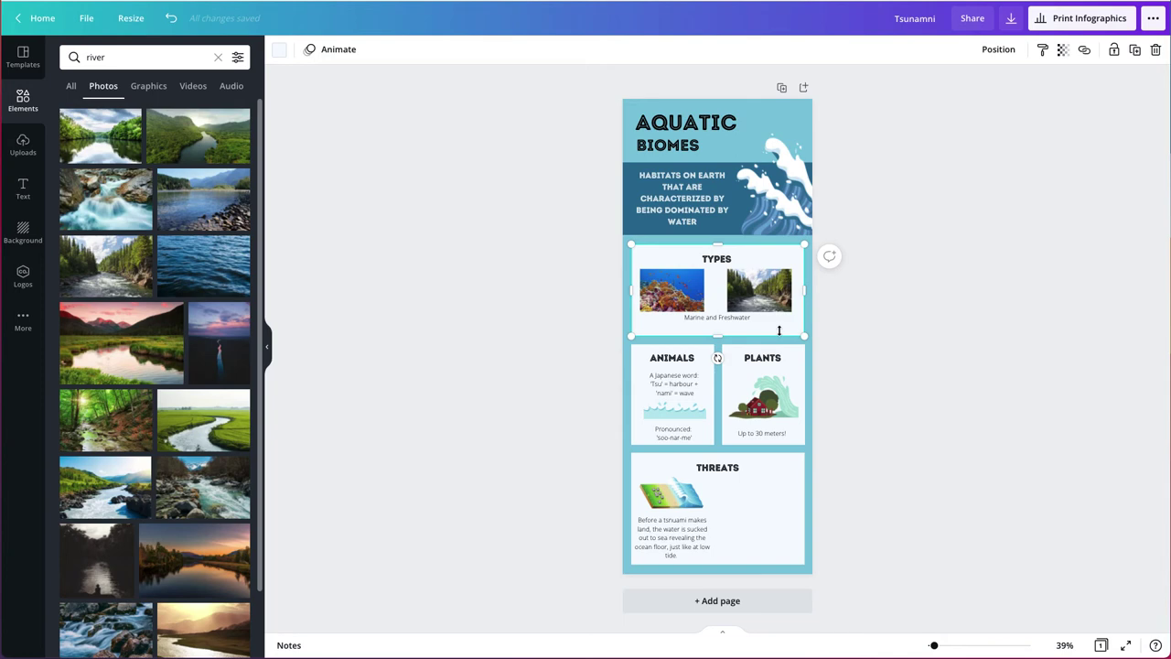
drag(202, 179, 650, 390)
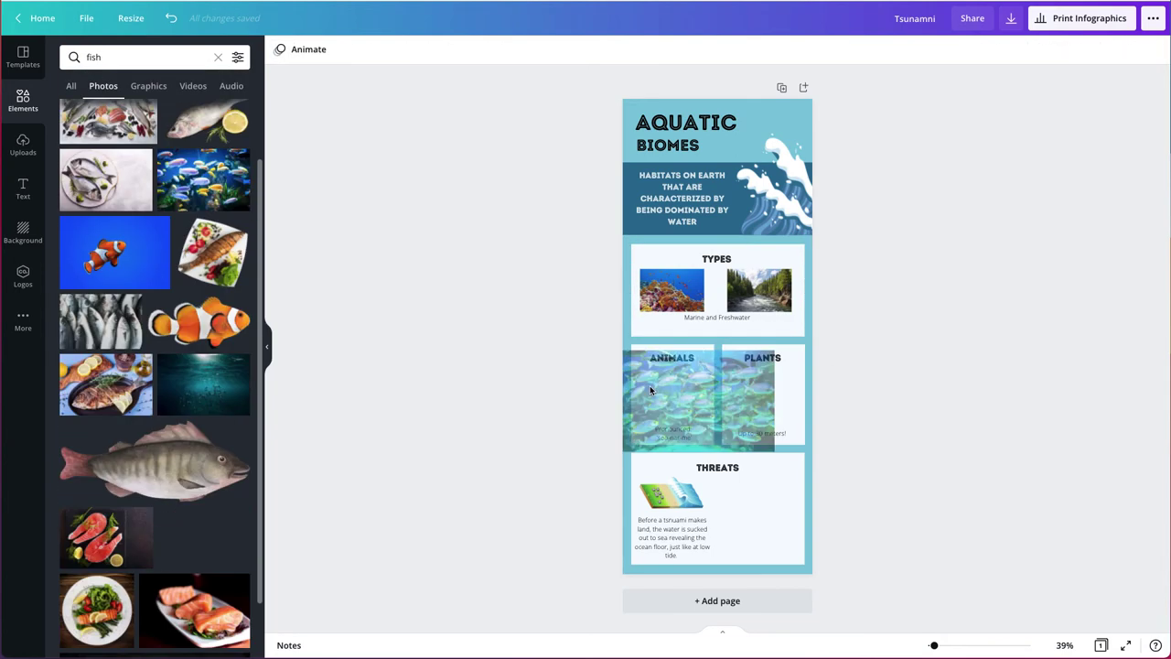
drag(650, 391, 663, 384)
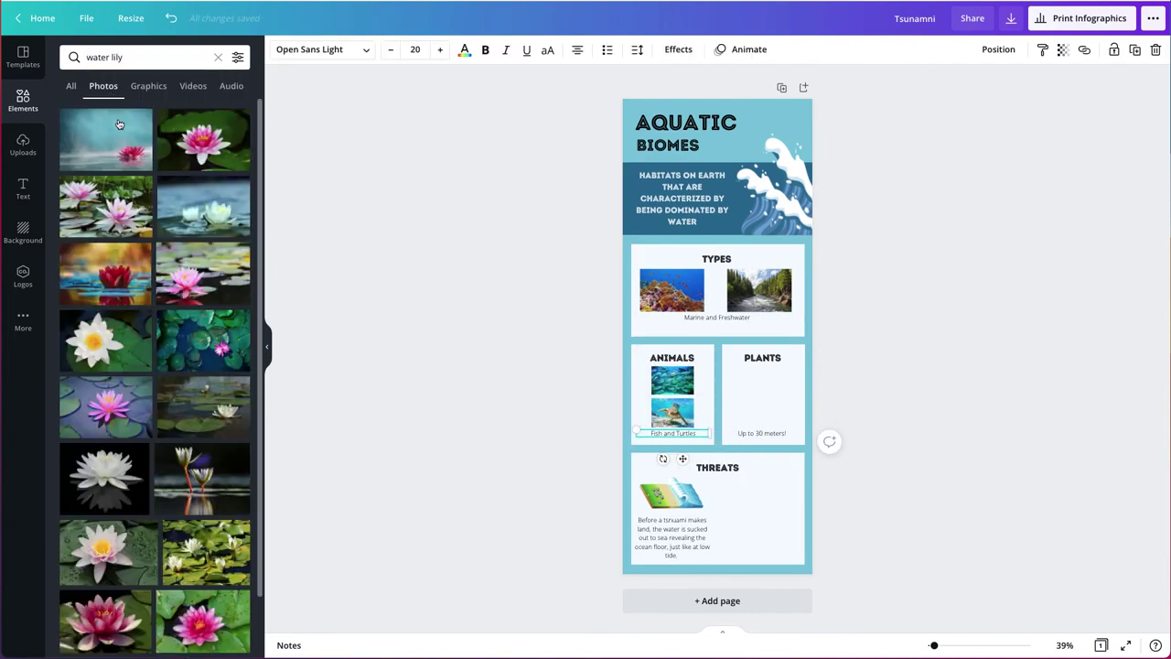
double_click(104, 60)
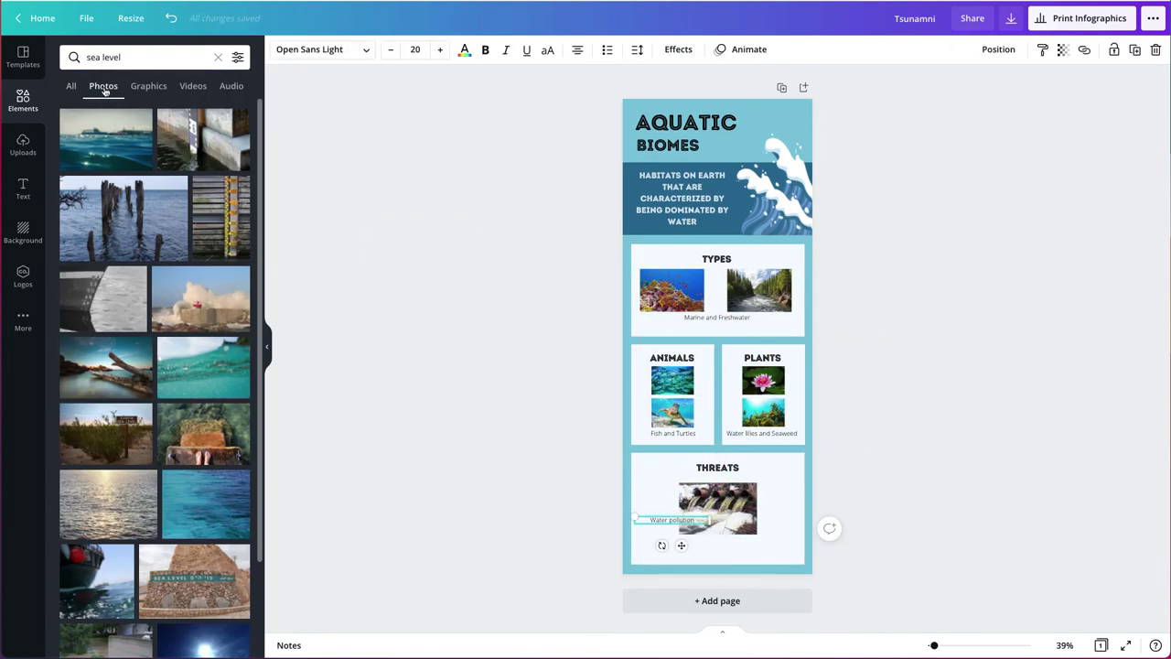
Step: Add a sea level photo to the THREATS box, then enlarge and bold the captions
drag(203, 139, 776, 517)
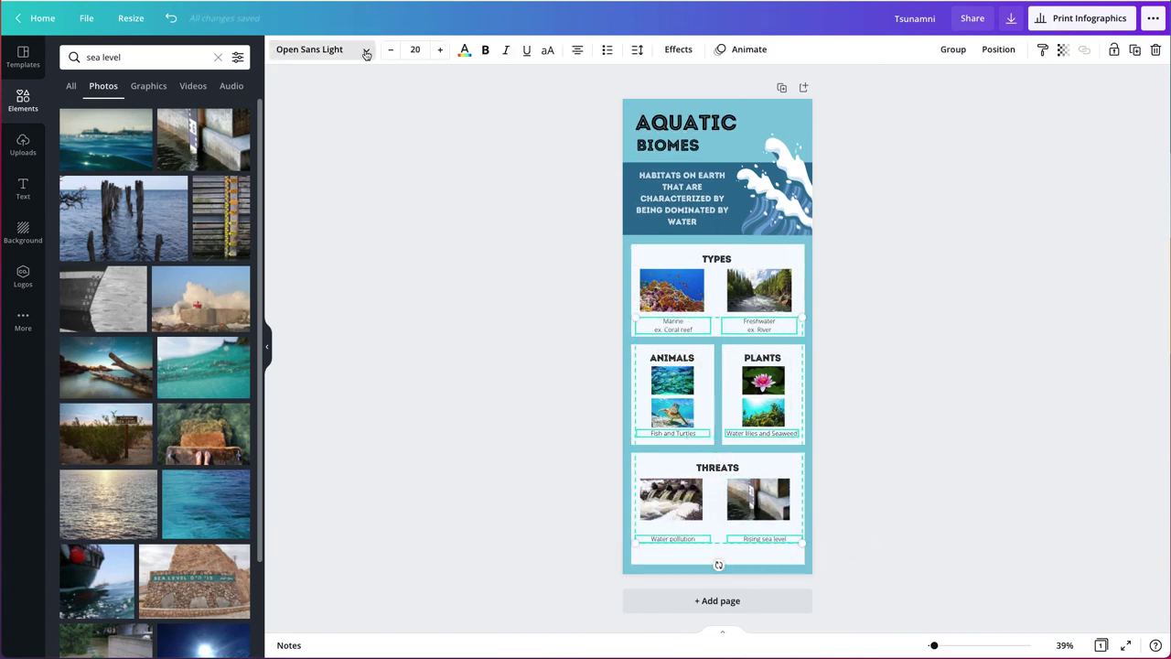
click(439, 49)
click(439, 50)
click(439, 49)
click(484, 49)
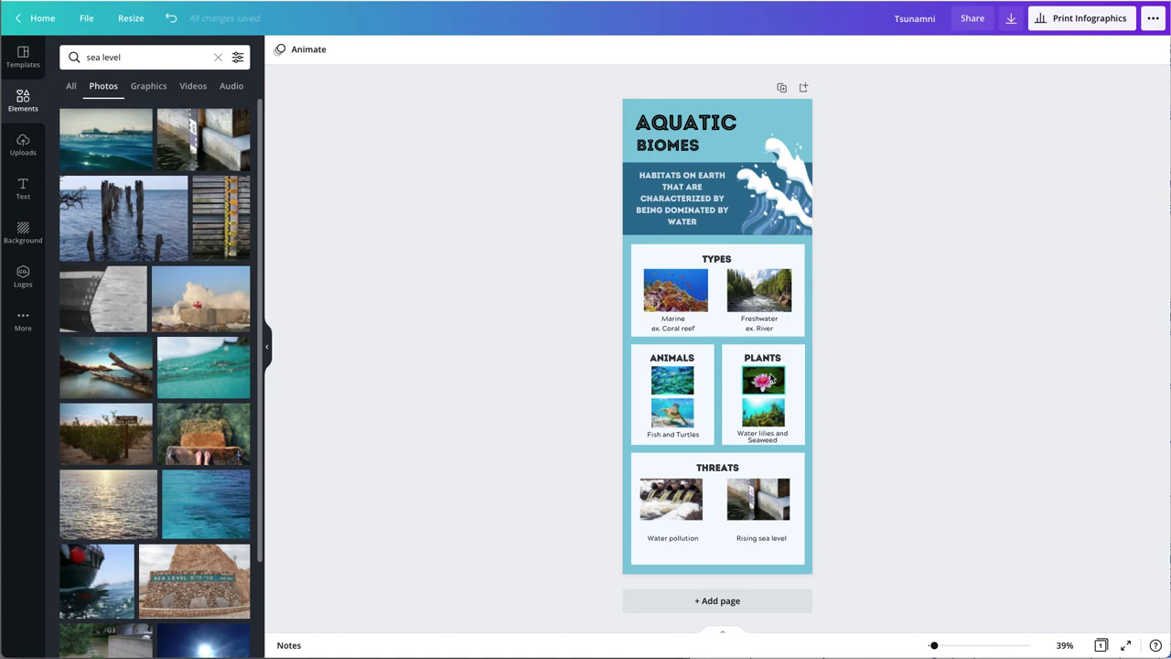
Step: Recolour the page background a brighter blue from the photo colours
click(789, 113)
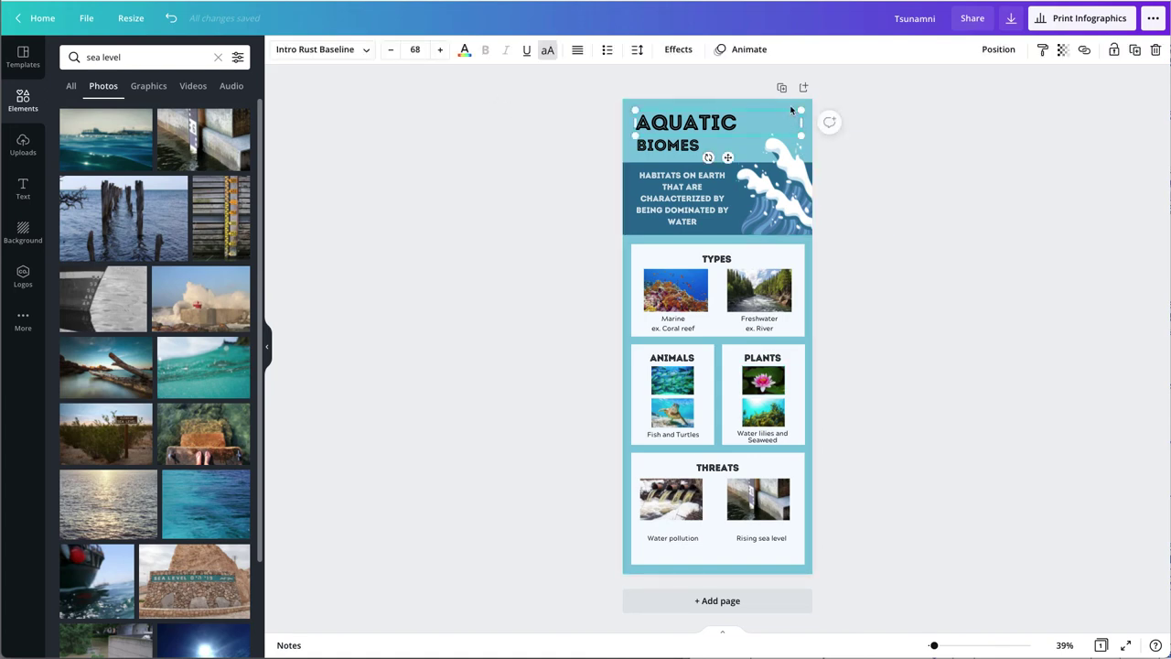
click(790, 110)
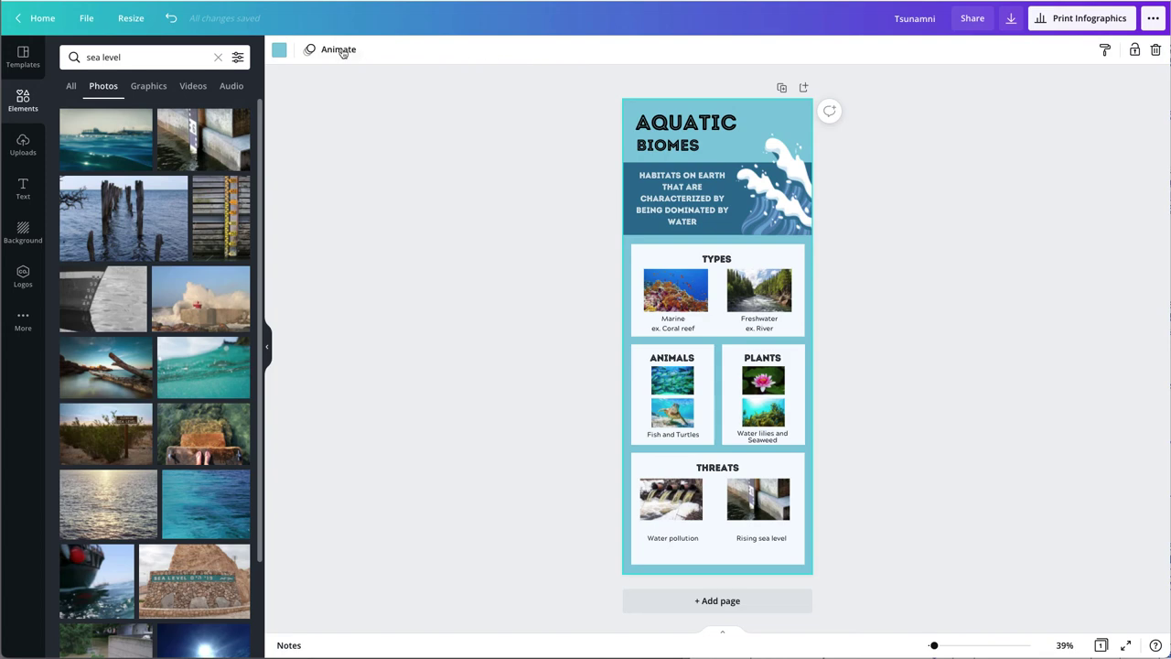
click(278, 52)
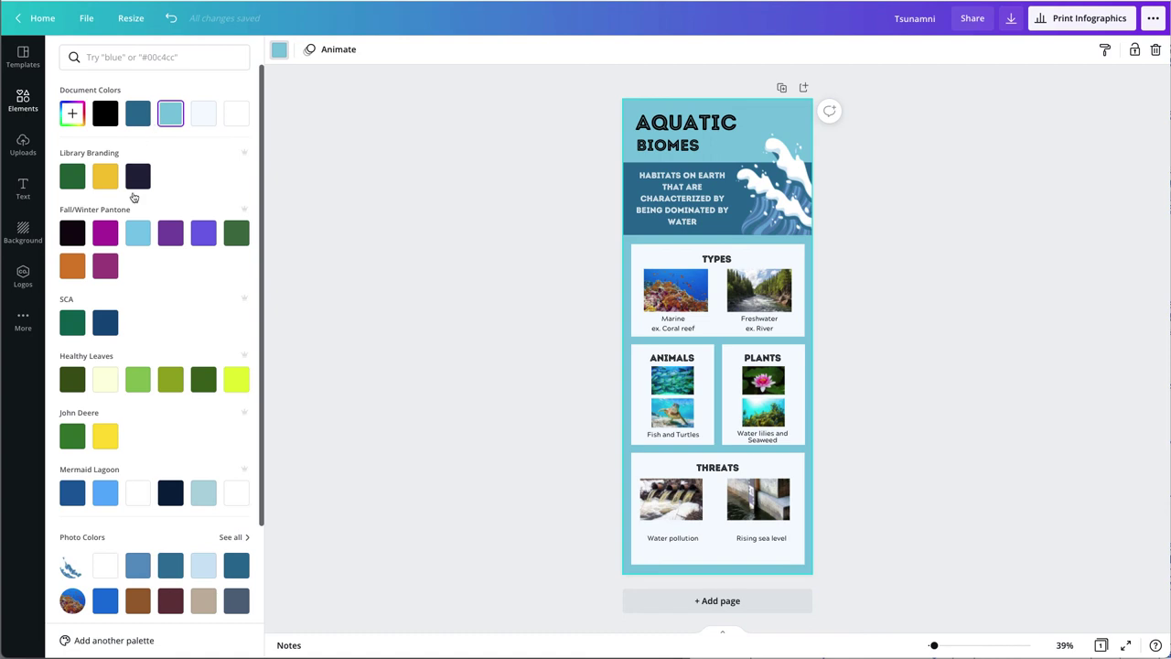
scroll(152, 371, down, 4)
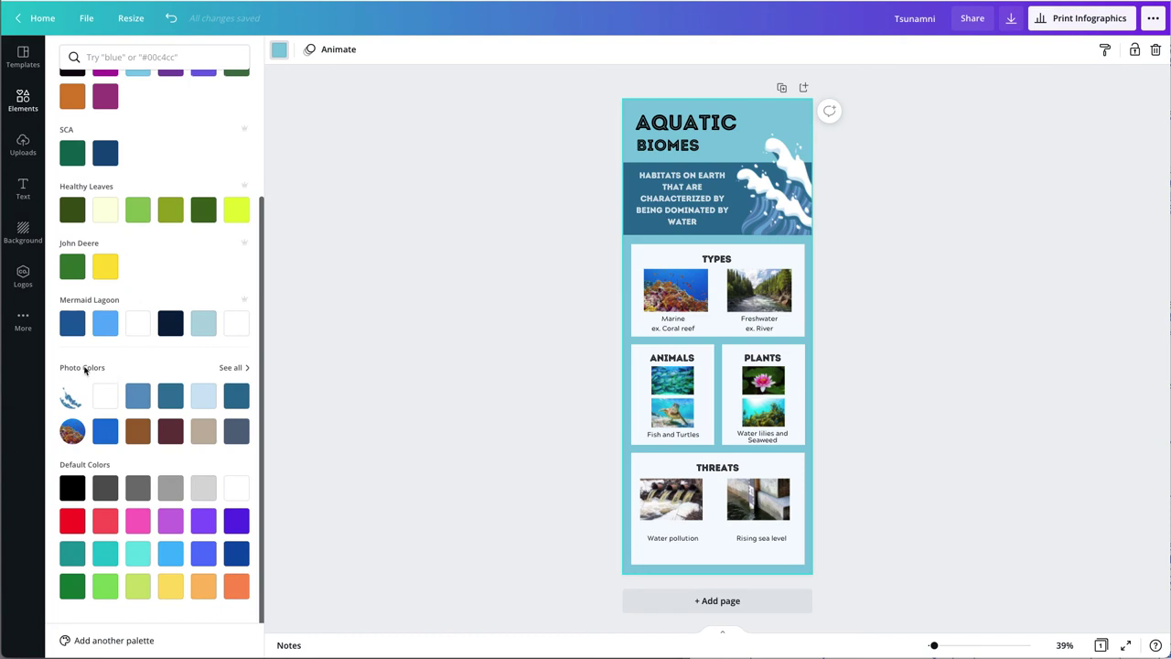
click(232, 370)
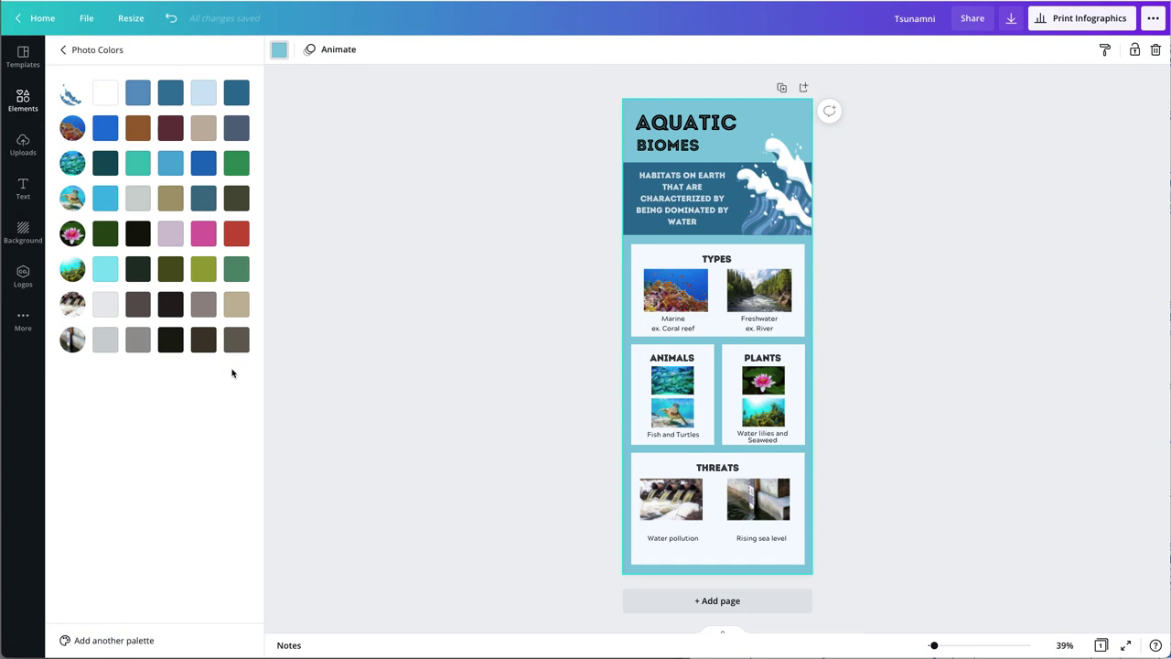
key(ctrl+z)
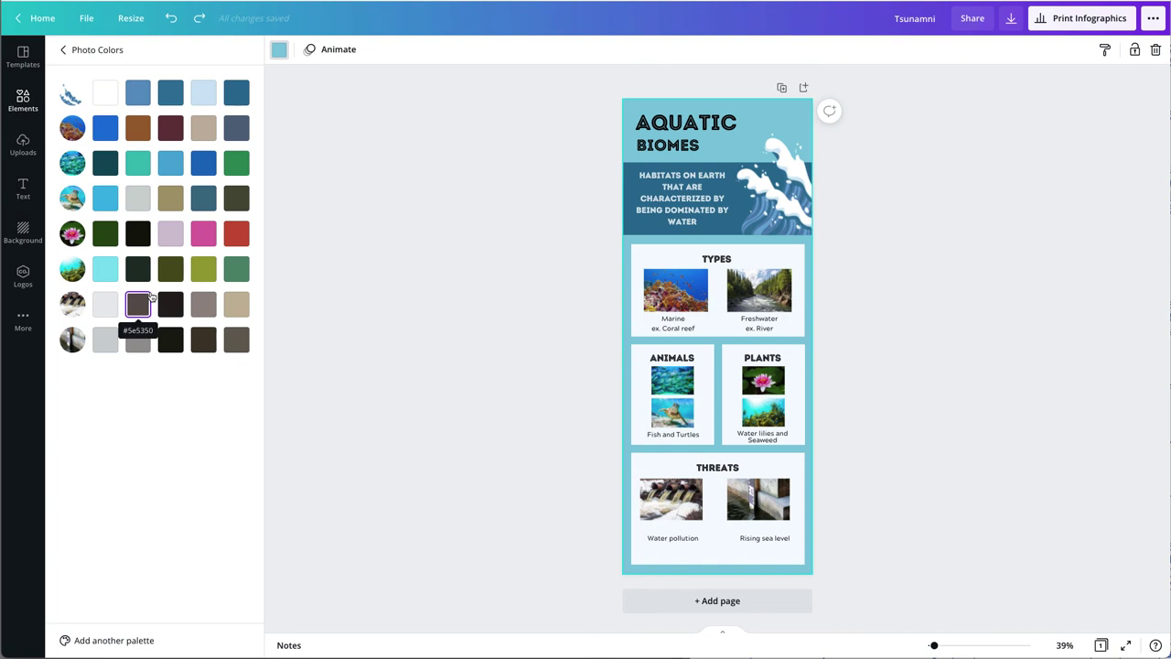
click(105, 198)
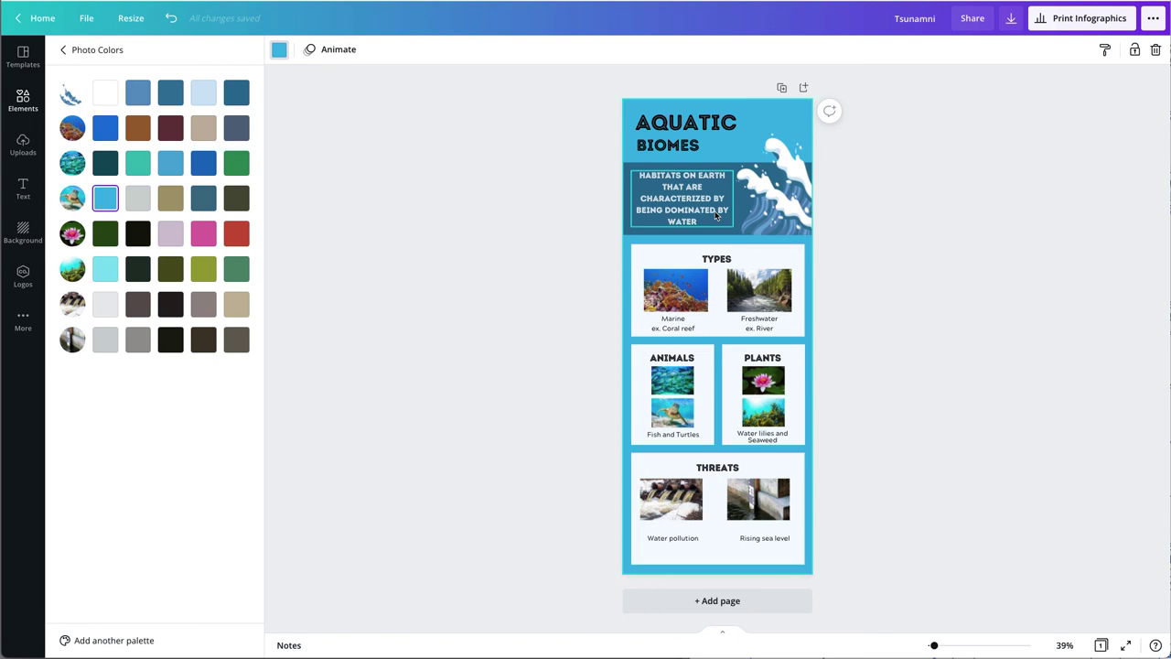
Step: Turn the TYPES, ANIMALS, PLANTS and THREATS boxes light grey #ccd4d2
click(716, 249)
click(136, 200)
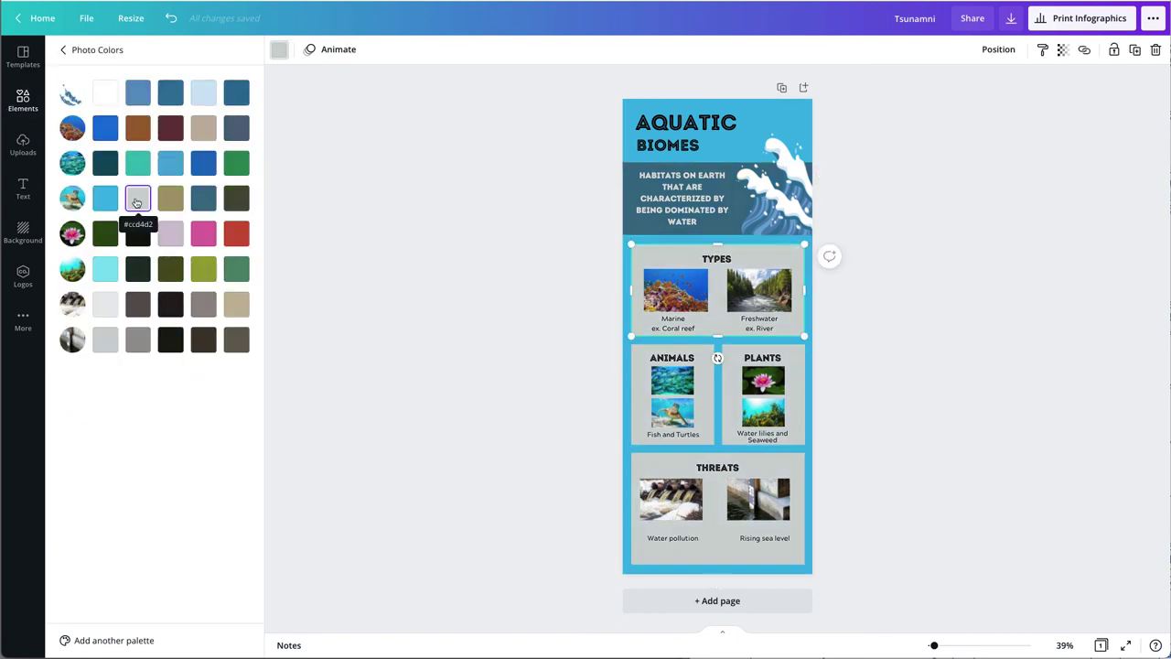
click(747, 169)
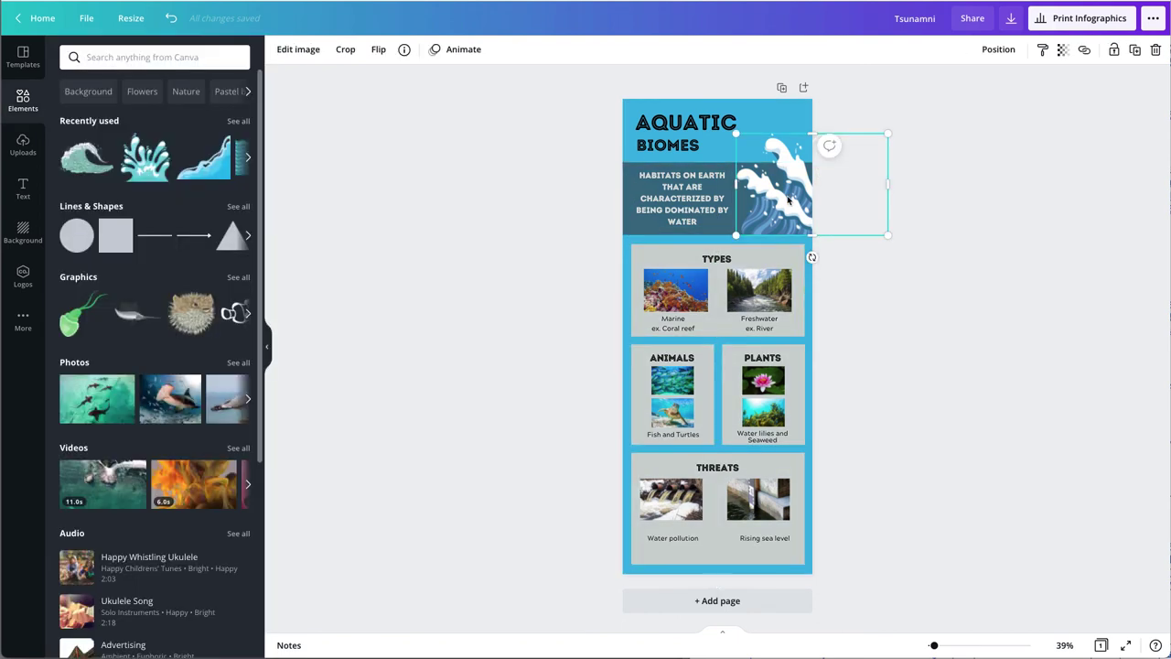
Step: Swap the old wave graphic for a blue 'water' wave-corner graphic at the subtitle band's right edge
click(121, 57)
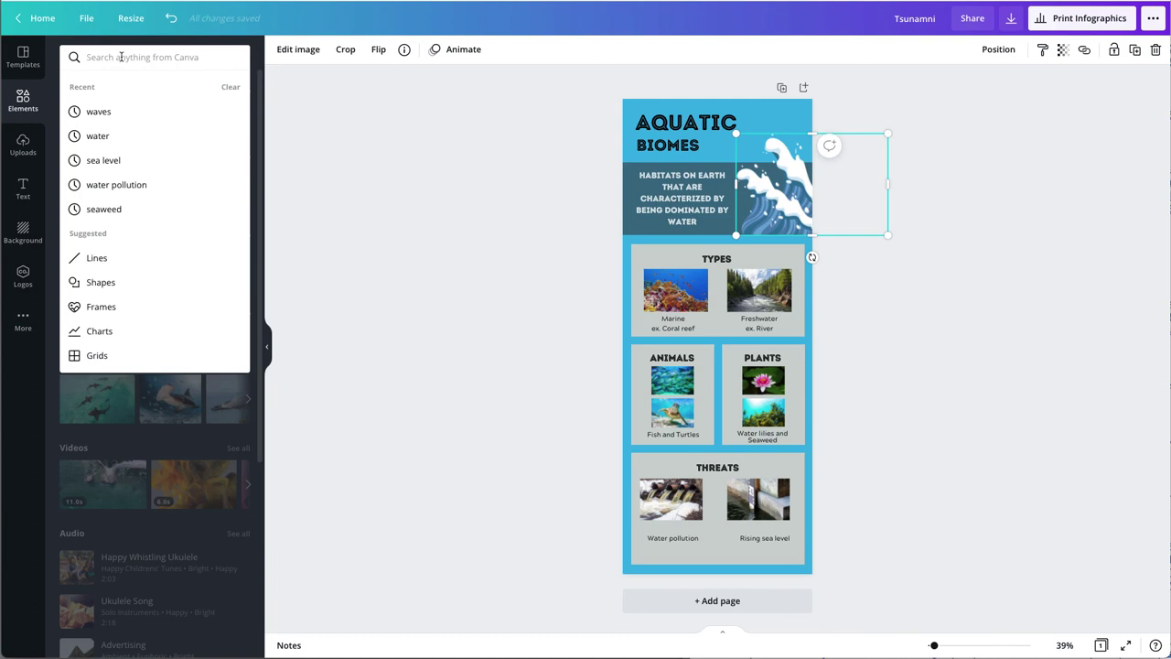
text(water)
key(Return)
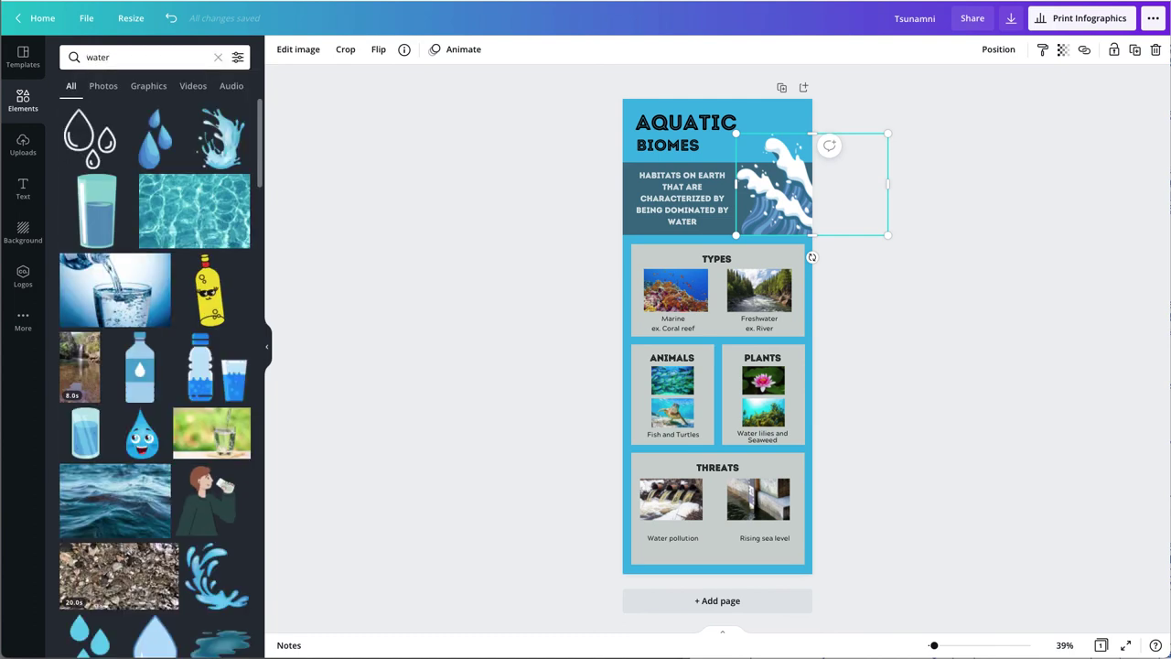
click(142, 87)
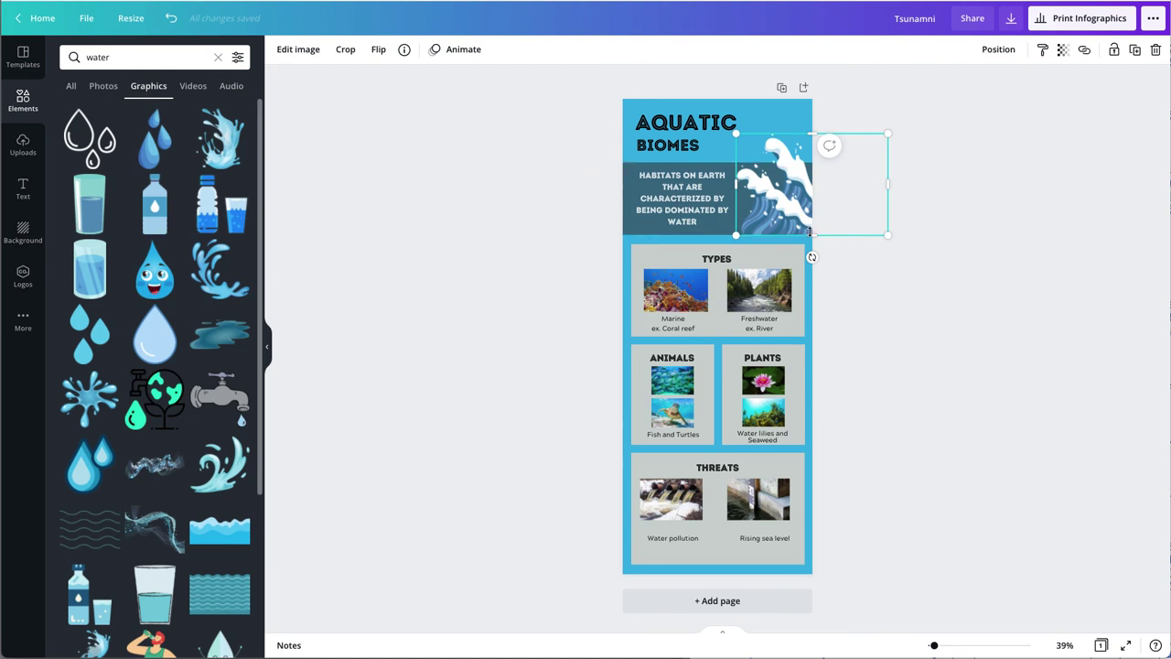
key(Delete)
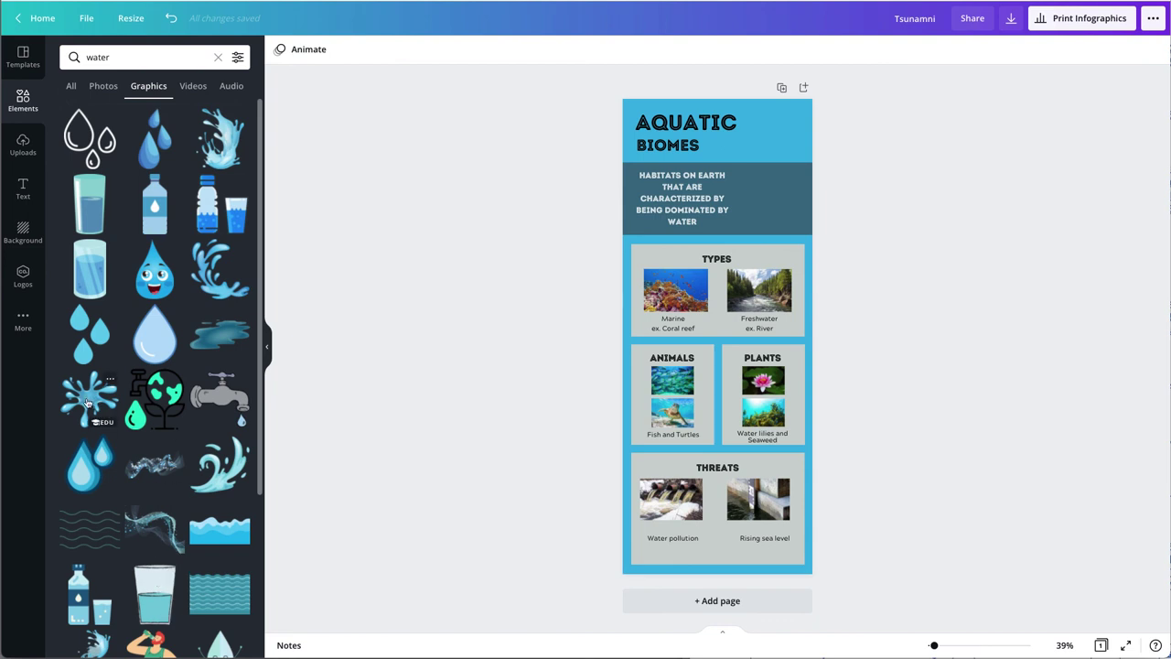
scroll(88, 402, down, 5)
drag(90, 361, 764, 196)
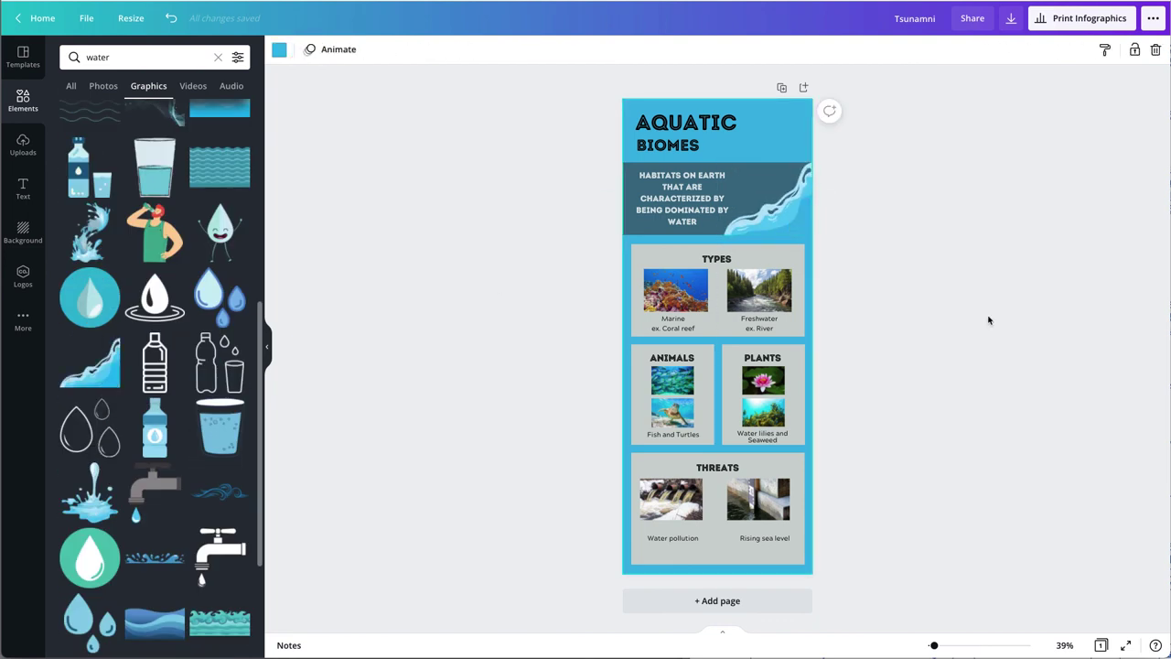